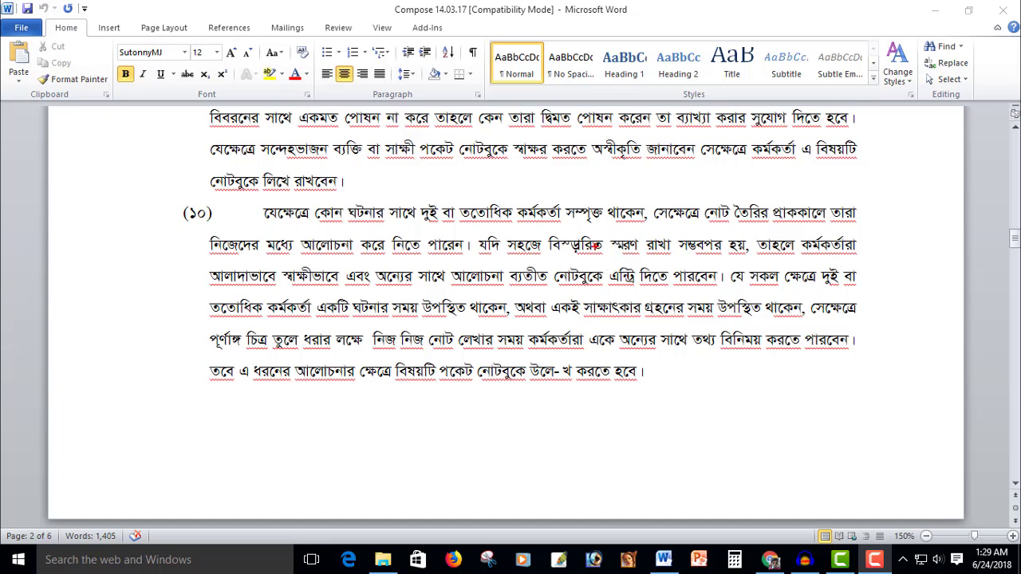
Box the two broken conjunct words in item (১০), such as 'উলে-খ', with the red pen.
left_click_drag(545, 232, 606, 260)
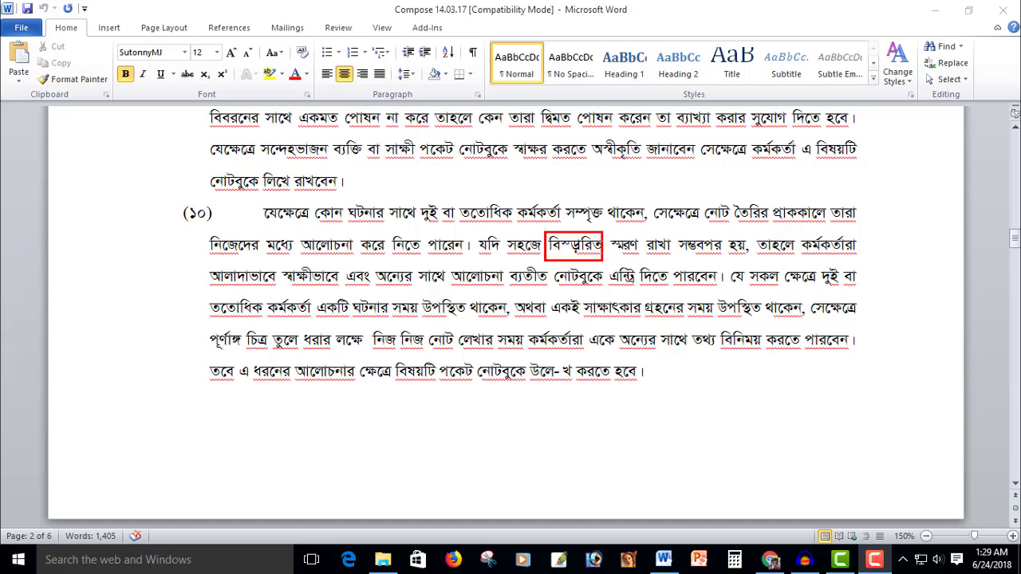
left_click_drag(527, 359, 574, 387)
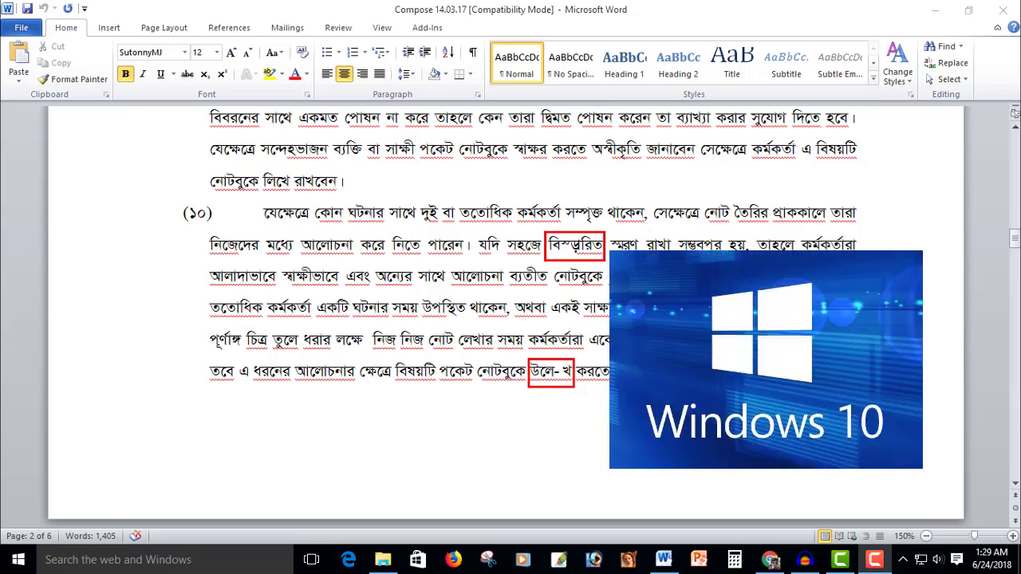
Box three broken conjunct words in items (১১) and (১২) with the red pen, then erase the marks.
scroll(577, 266, "down", 2)
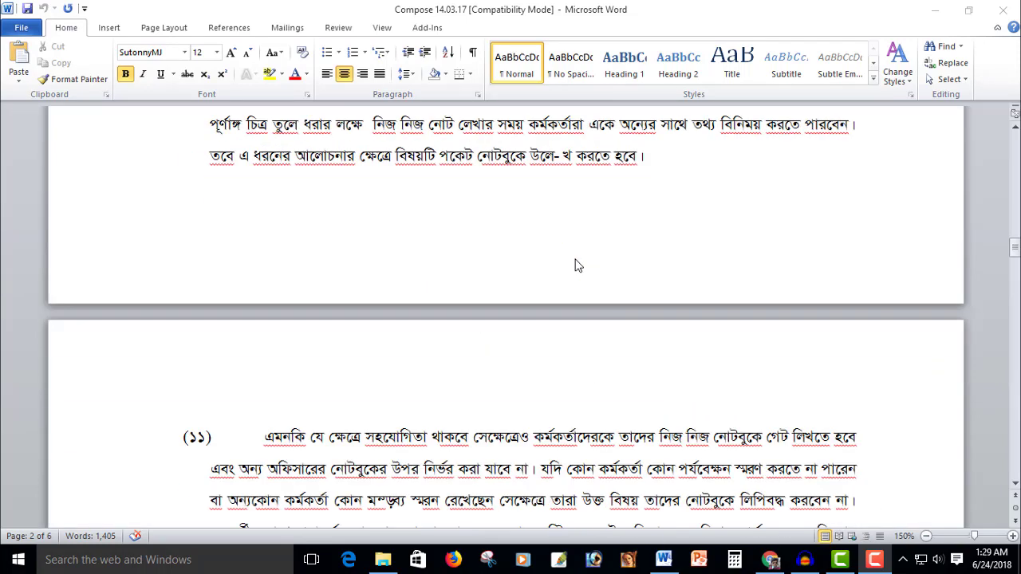
scroll(577, 265, "down", 2)
scroll(578, 265, "down", 1)
scroll(578, 265, "down", 1)
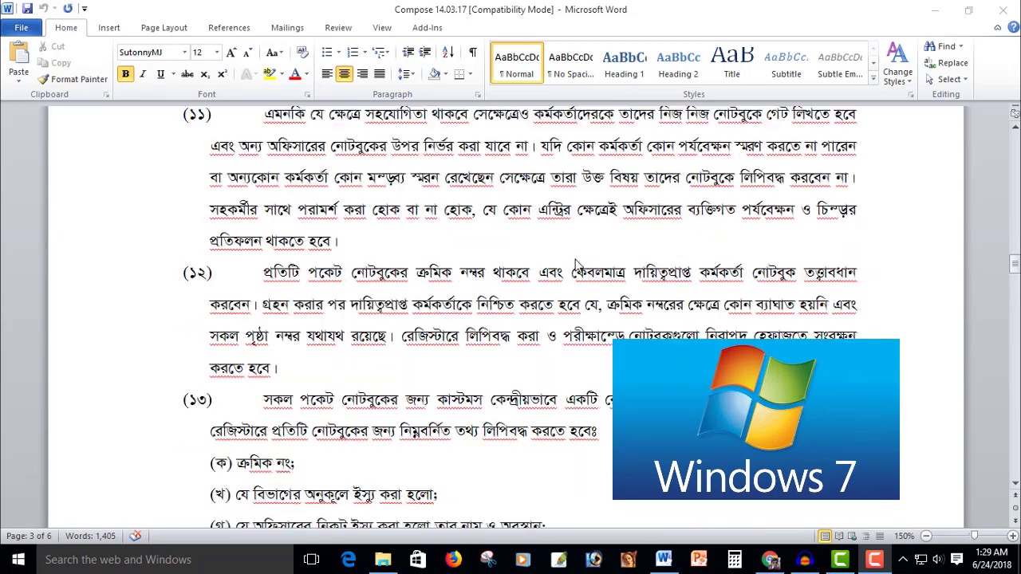
scroll(578, 266, "down", 1)
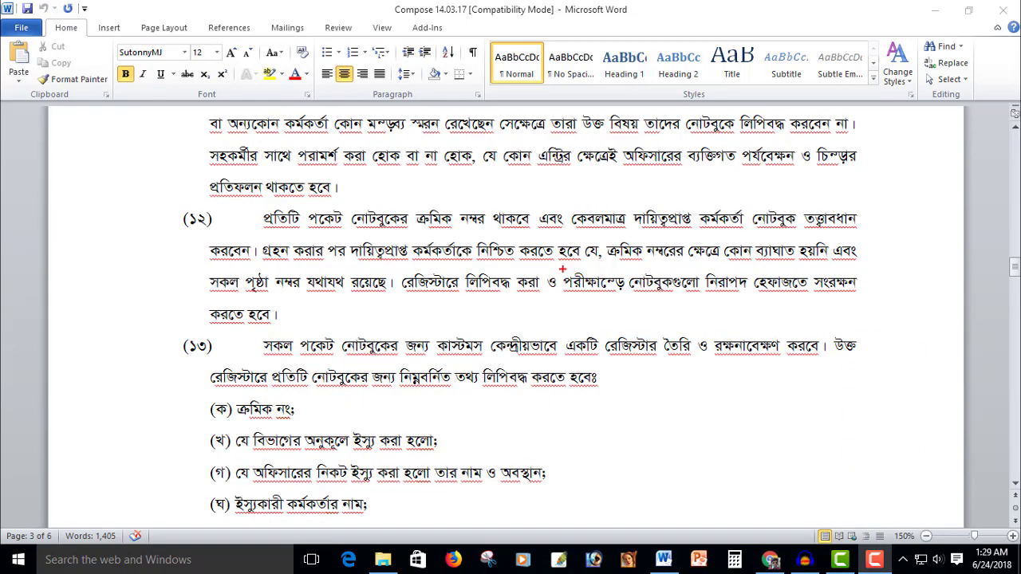
left_click_drag(562, 269, 627, 304)
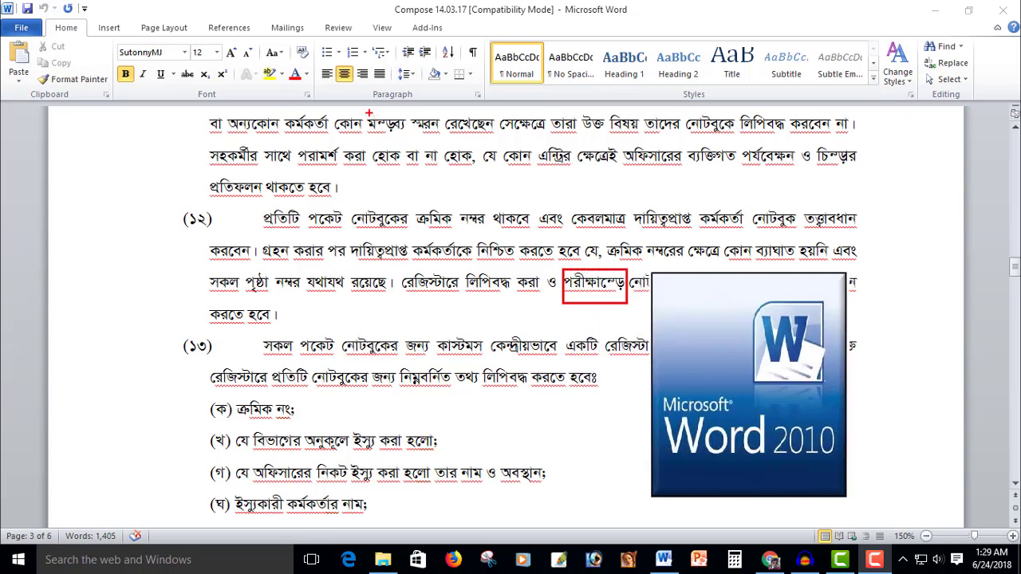
left_click_drag(365, 112, 409, 137)
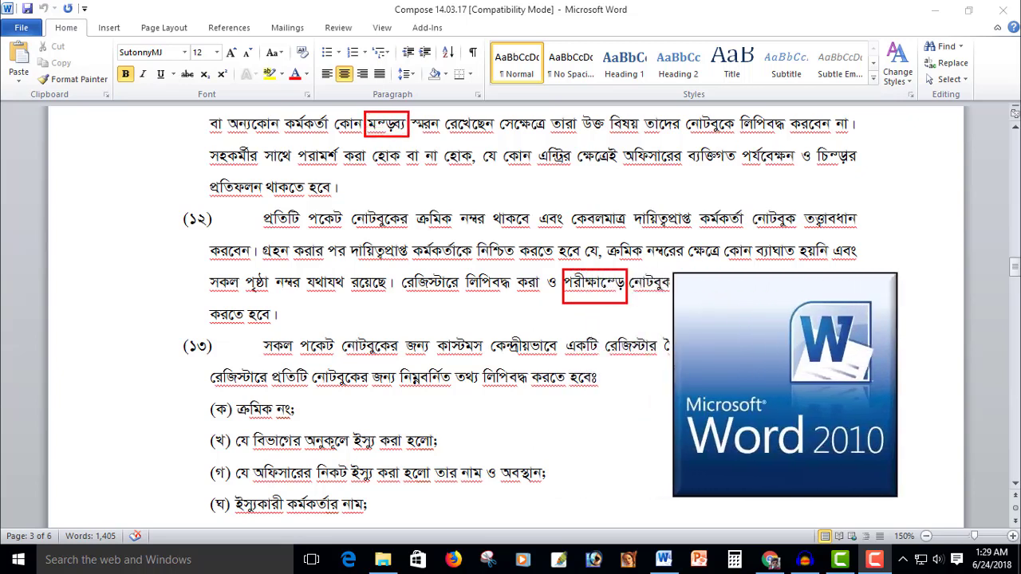
left_click_drag(817, 139, 862, 181)
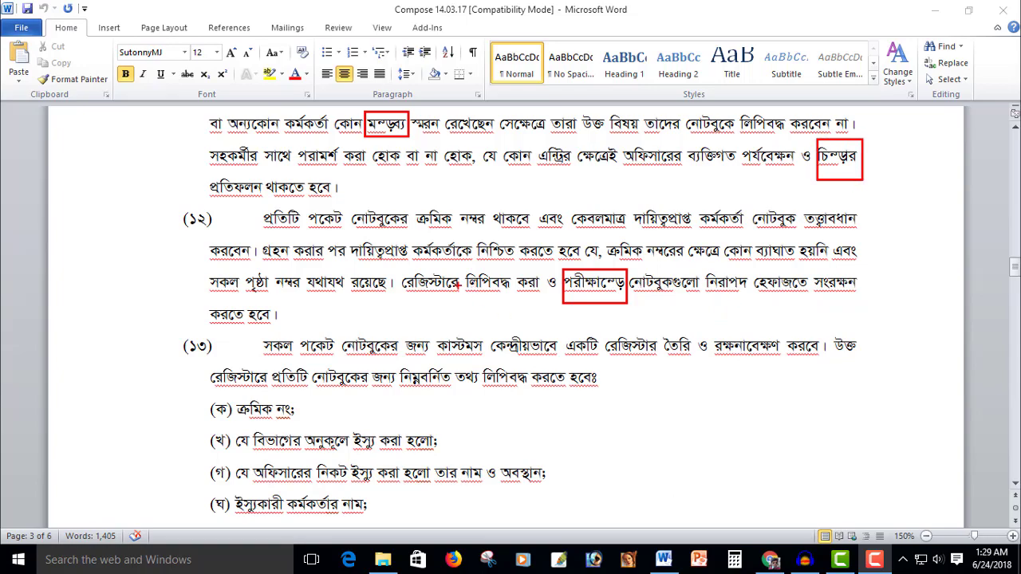
key("Escape")
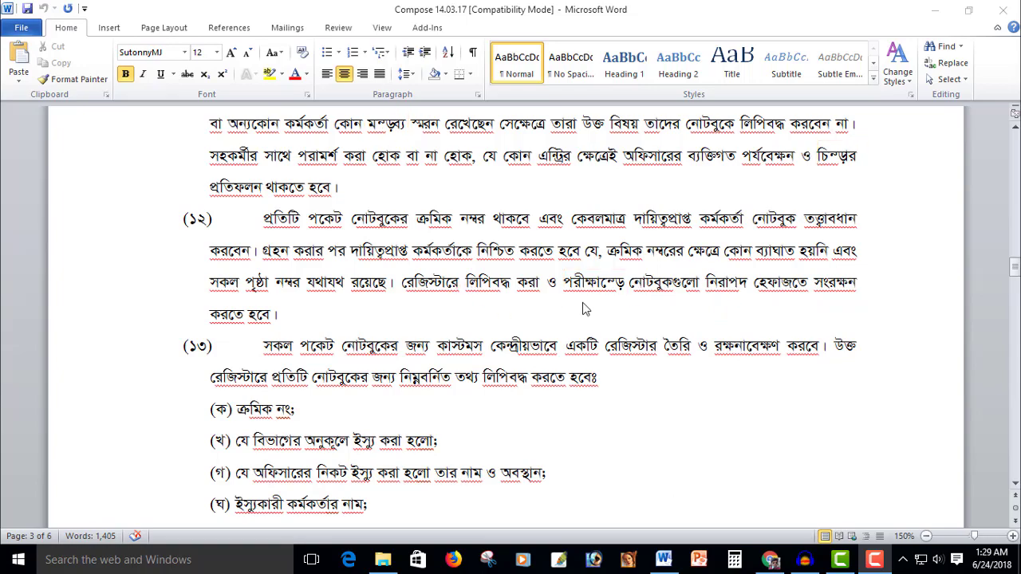
Select the broken word starting the third box of the Annex 'ক' flowchart on page 5.
scroll(582, 309, "down", 4)
scroll(582, 309, "down", 1)
scroll(582, 309, "down", 2)
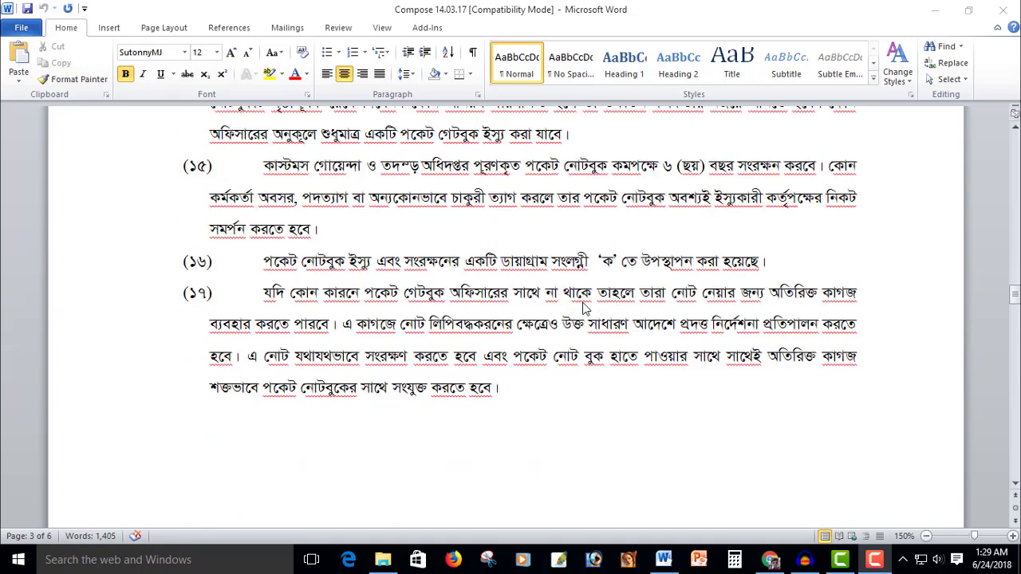
scroll(582, 309, "down", 1)
scroll(582, 308, "down", 2)
scroll(582, 309, "down", 4)
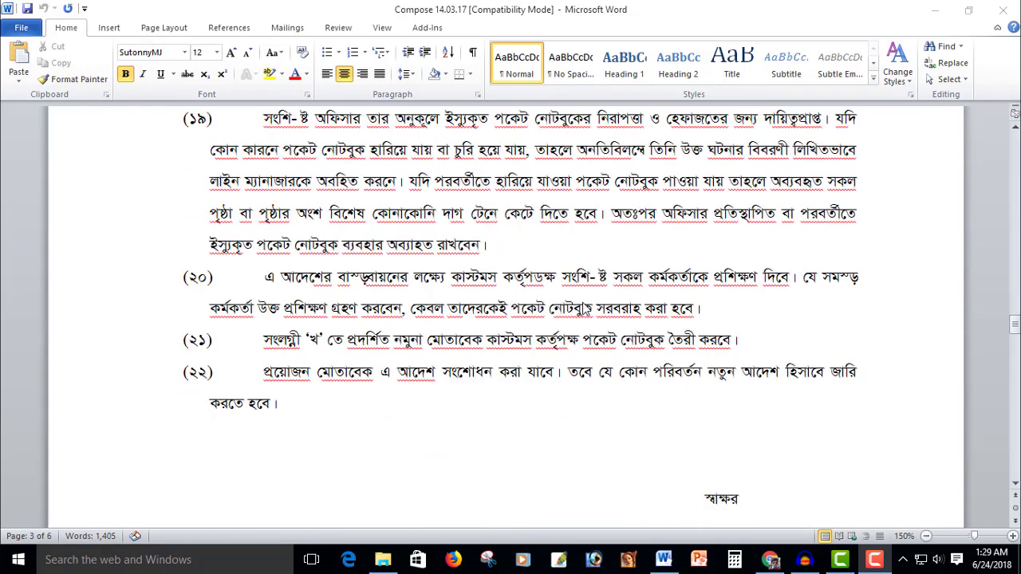
scroll(583, 309, "down", 1)
scroll(583, 309, "down", 3)
scroll(582, 309, "down", 2)
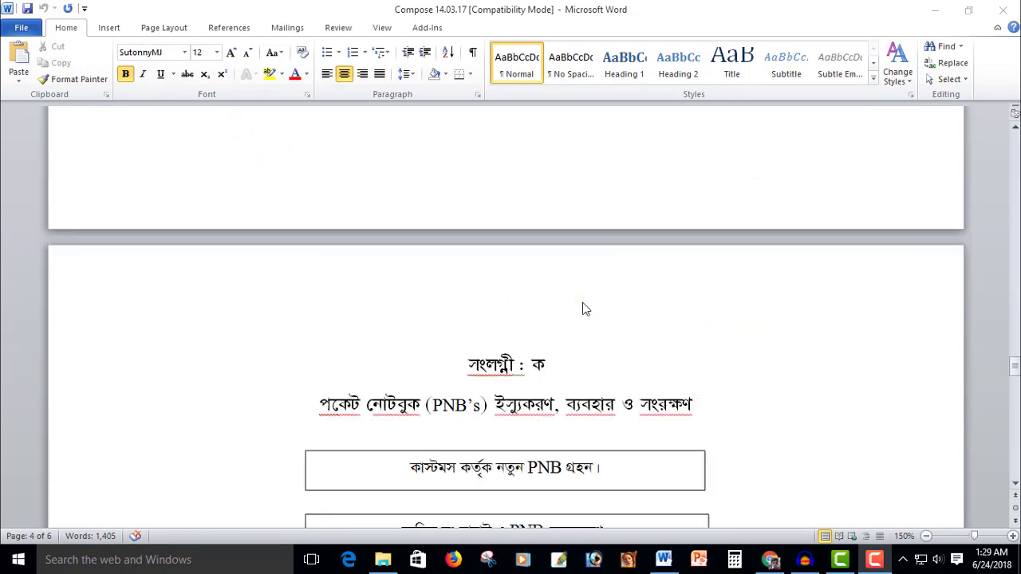
scroll(582, 309, "down", 2)
scroll(584, 307, "down", 1)
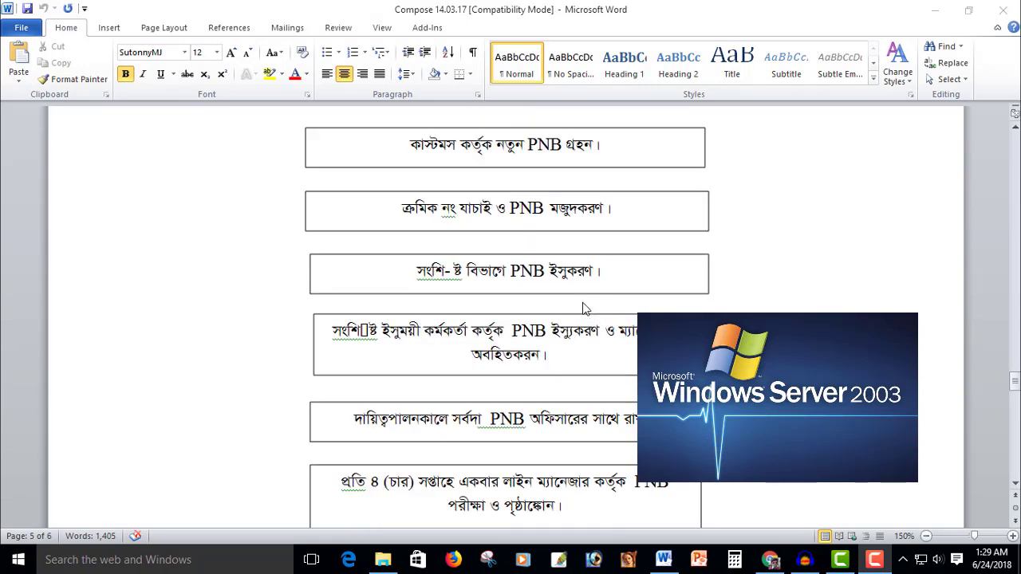
scroll(528, 303, "down", 1)
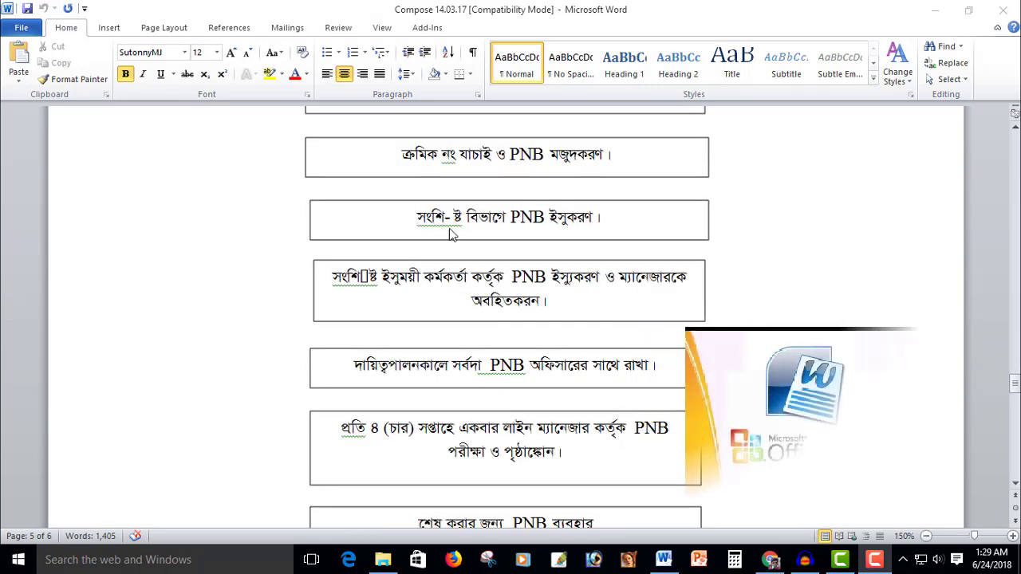
left_click_drag(463, 224, 417, 218)
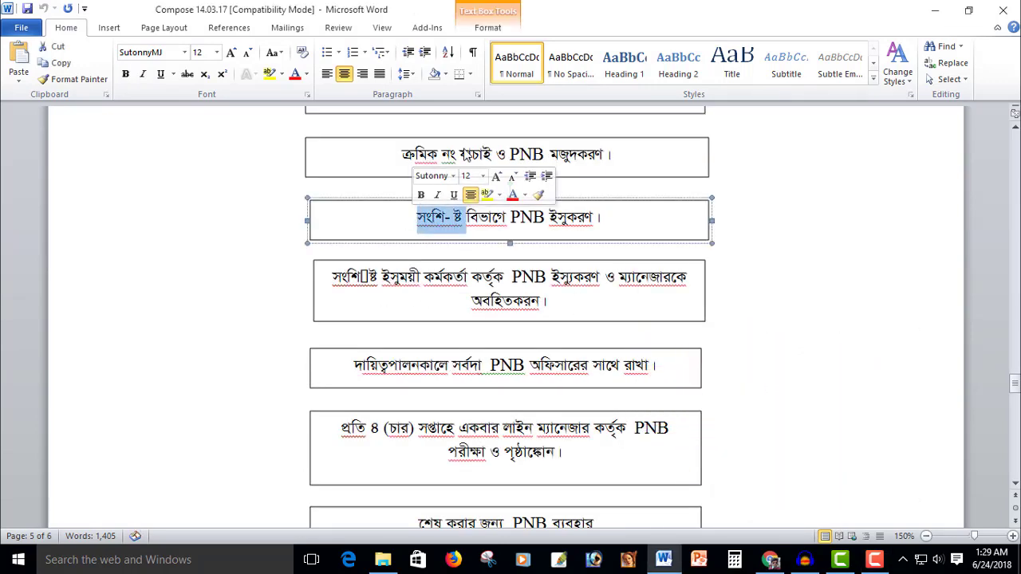
Deselect the highlighted word and reopen Compose 14.03.17 from File Explorer.
left_click(382, 276)
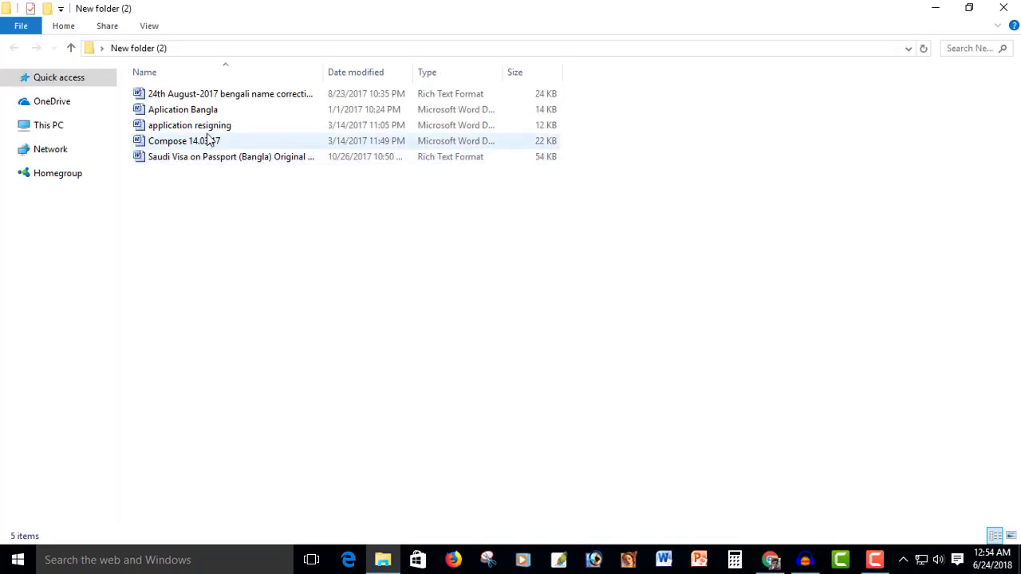
double_click(201, 141)
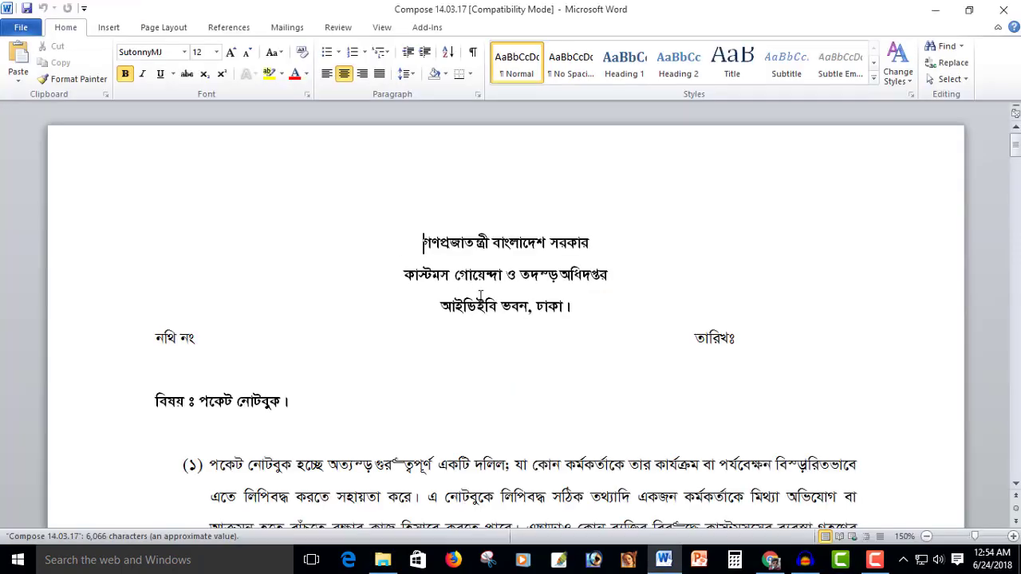
scroll(515, 332, "down", 3)
scroll(514, 331, "down", 3)
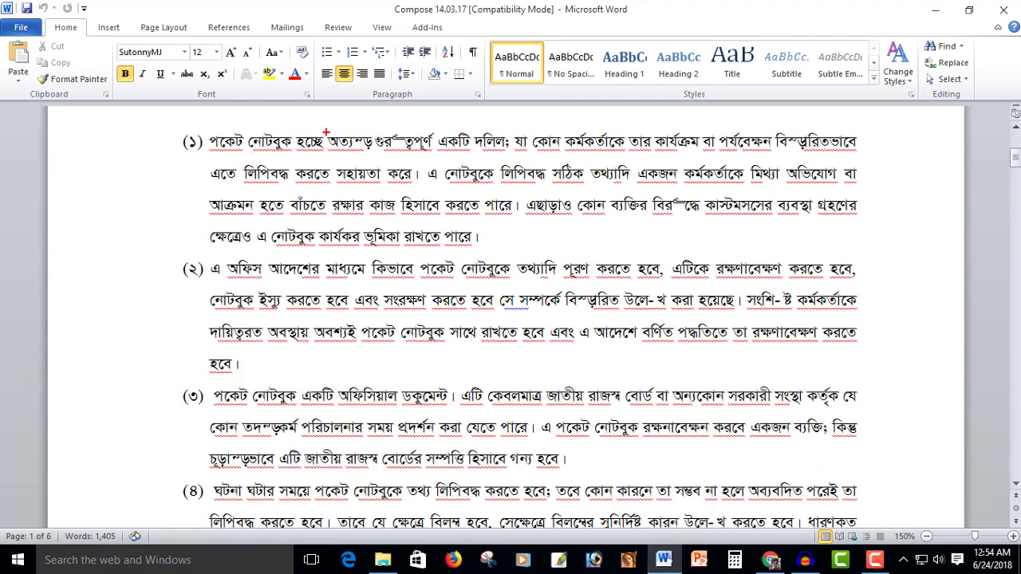
Box the broken conjunct words in paragraphs (১), (২) and (৩) with the red pen, then clear the marks.
left_click_drag(325, 130, 437, 156)
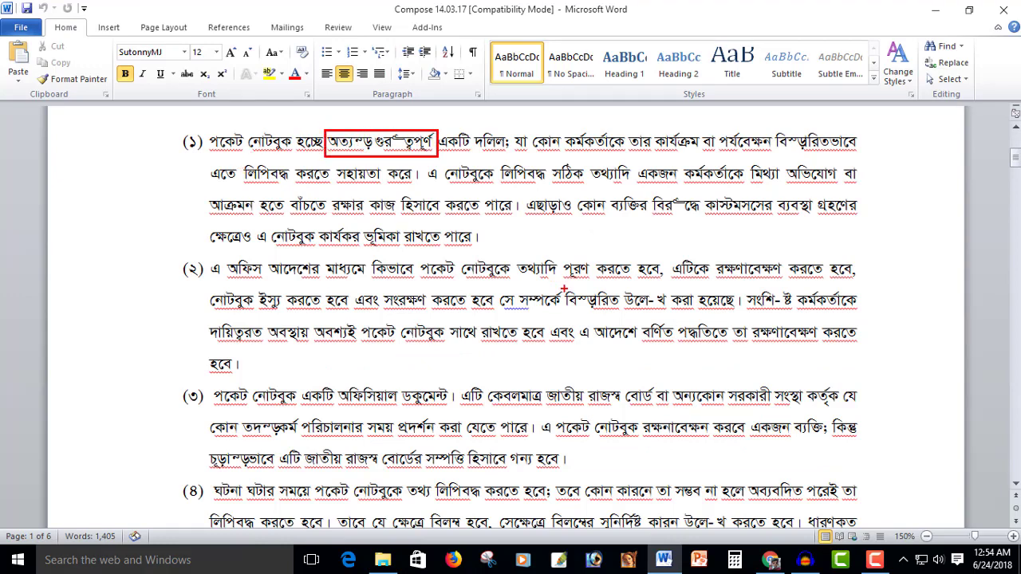
left_click_drag(565, 283, 672, 315)
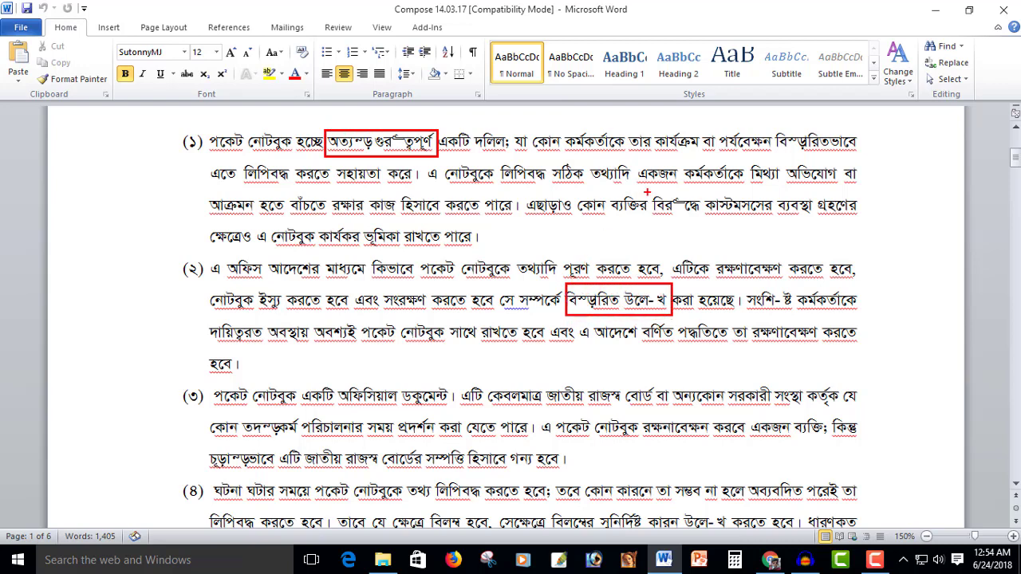
left_click_drag(649, 189, 703, 221)
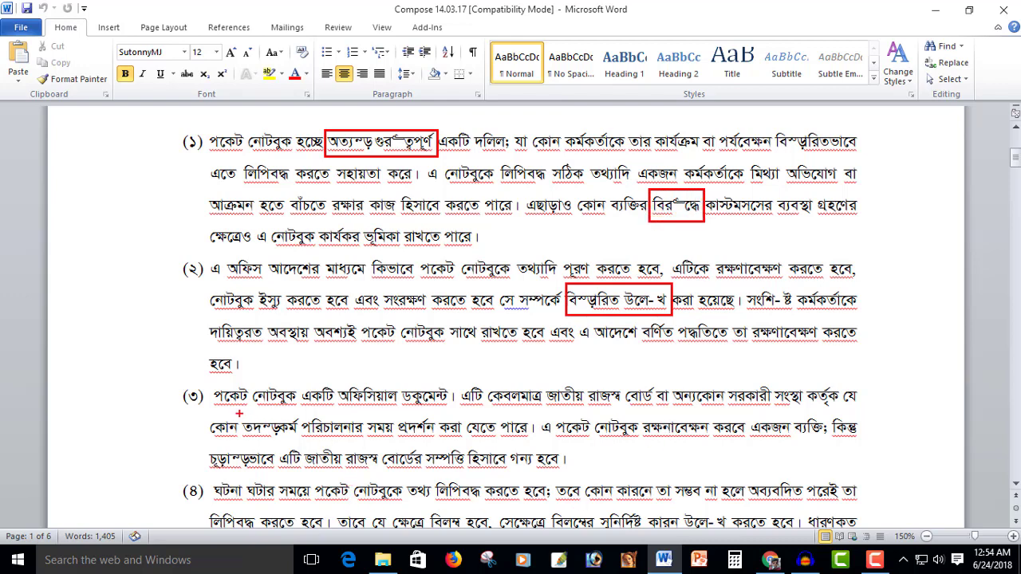
left_click_drag(239, 413, 300, 440)
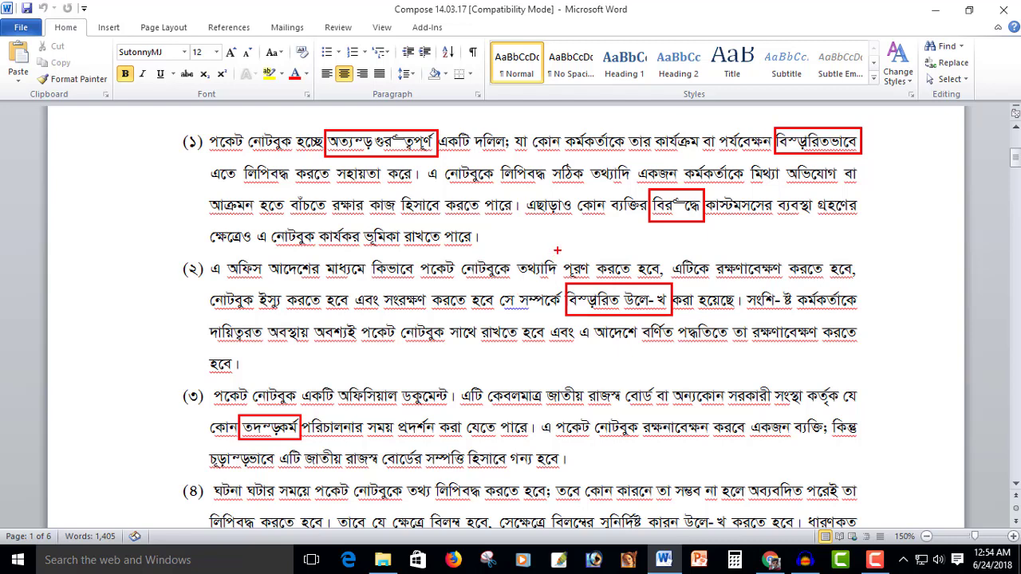
key("Escape")
Minimize Compose 14.03.17 and open the Aplication Bangla letter maximized.
scroll(558, 250, "down", 3)
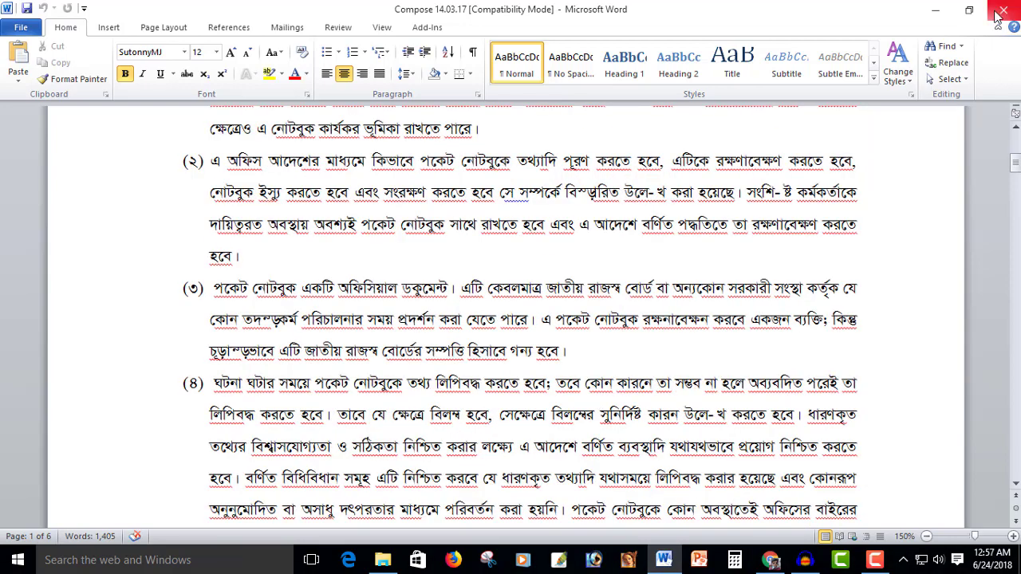
left_click(937, 15)
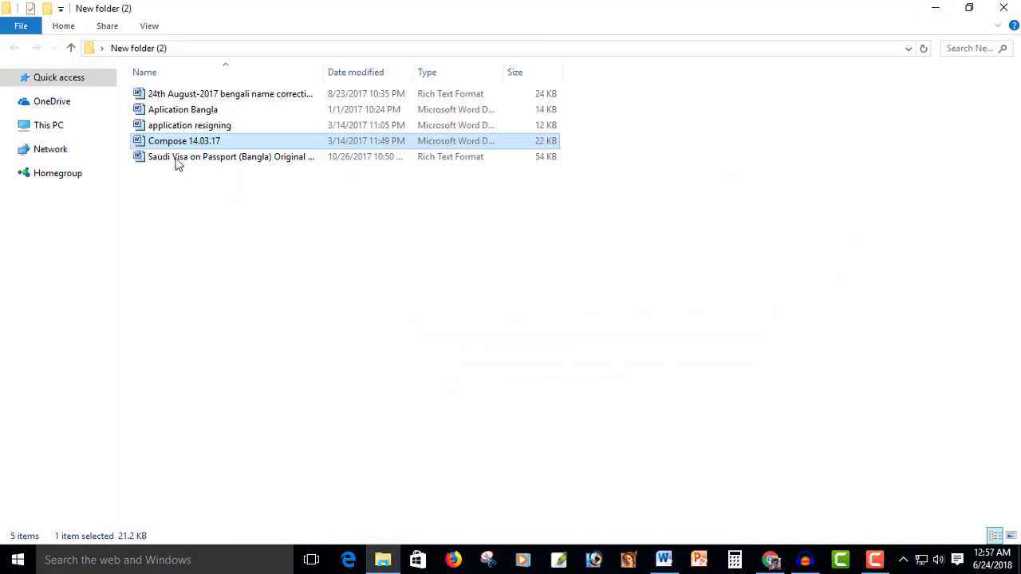
double_click(191, 110)
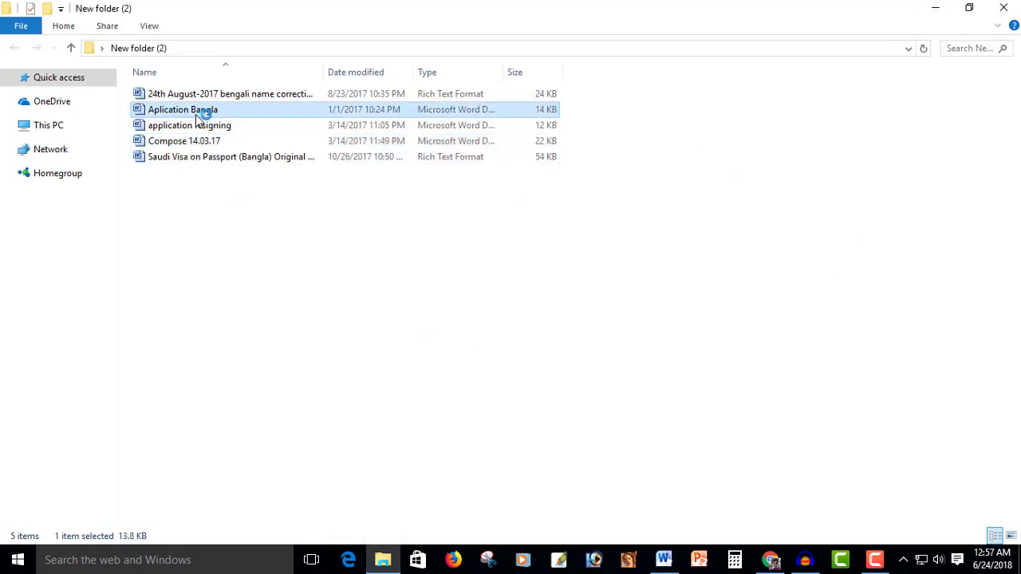
scroll(312, 296, "down", 1)
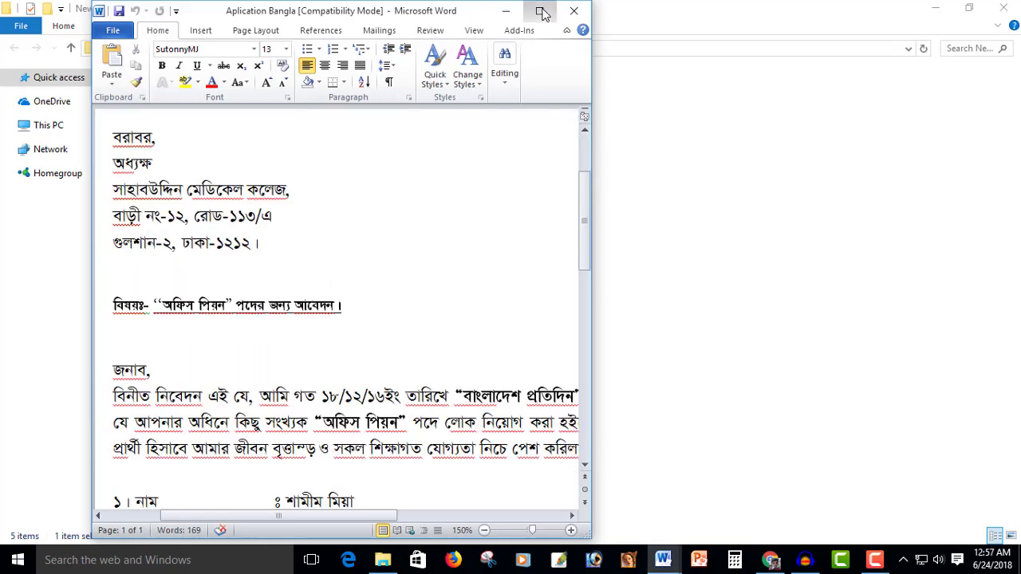
left_click(539, 11)
Select the broken word in the letter's first attachment item, then close the letter.
scroll(434, 262, "down", 3)
scroll(593, 280, "down", 1)
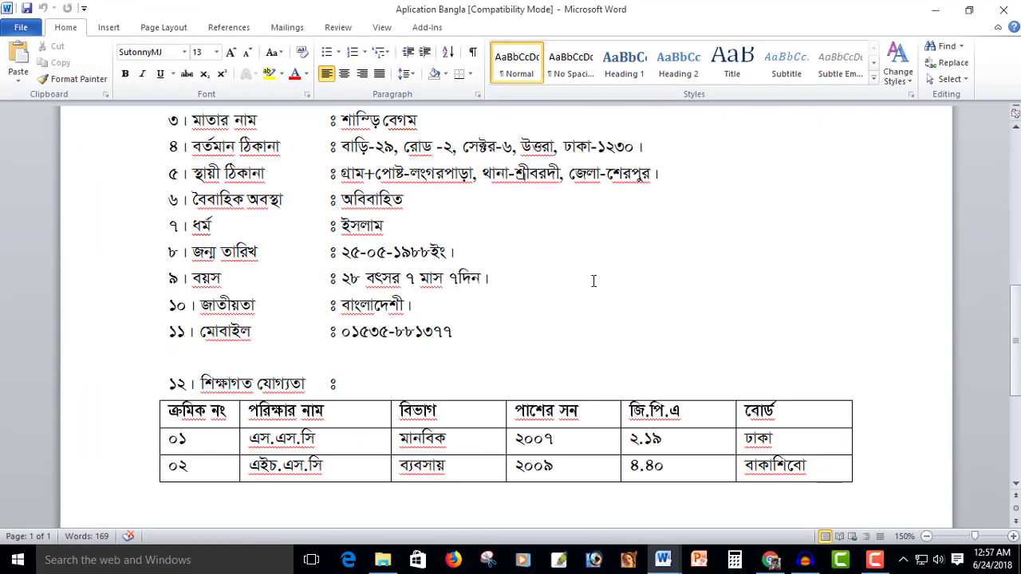
scroll(503, 244, "up", 1)
left_click_drag(383, 175, 343, 176)
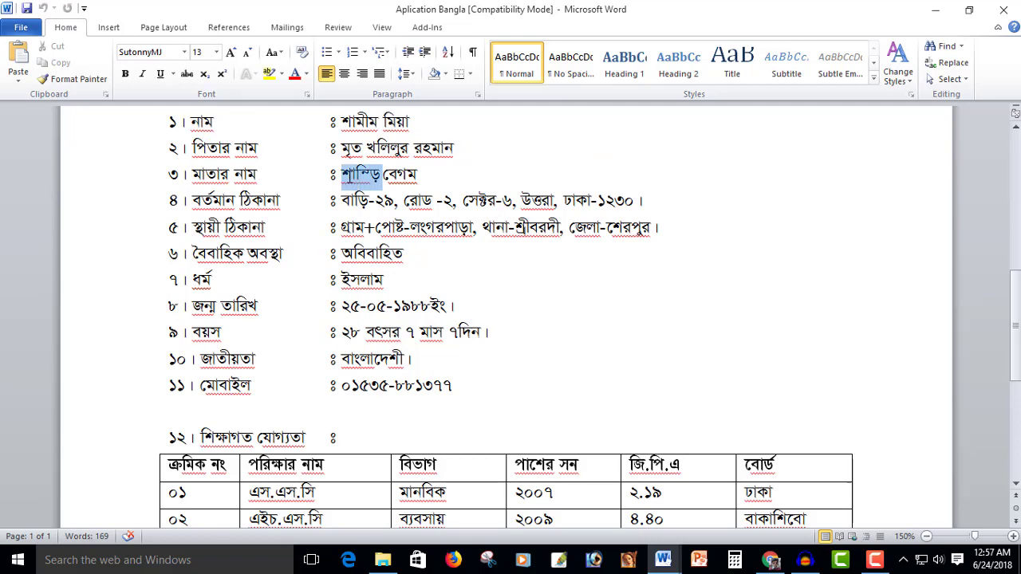
scroll(445, 209, "down", 4)
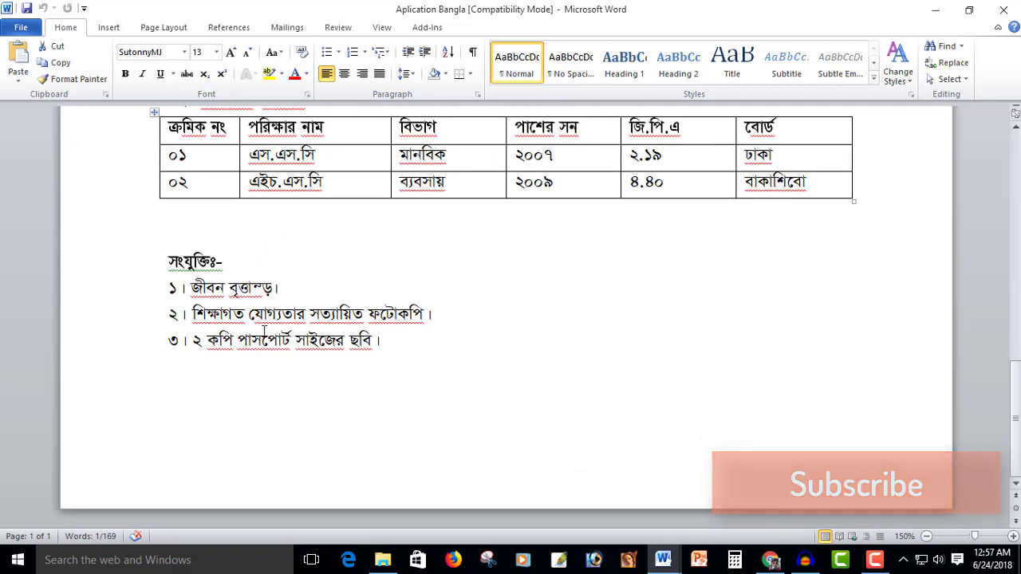
left_click(277, 287)
left_click_drag(277, 287, 229, 289)
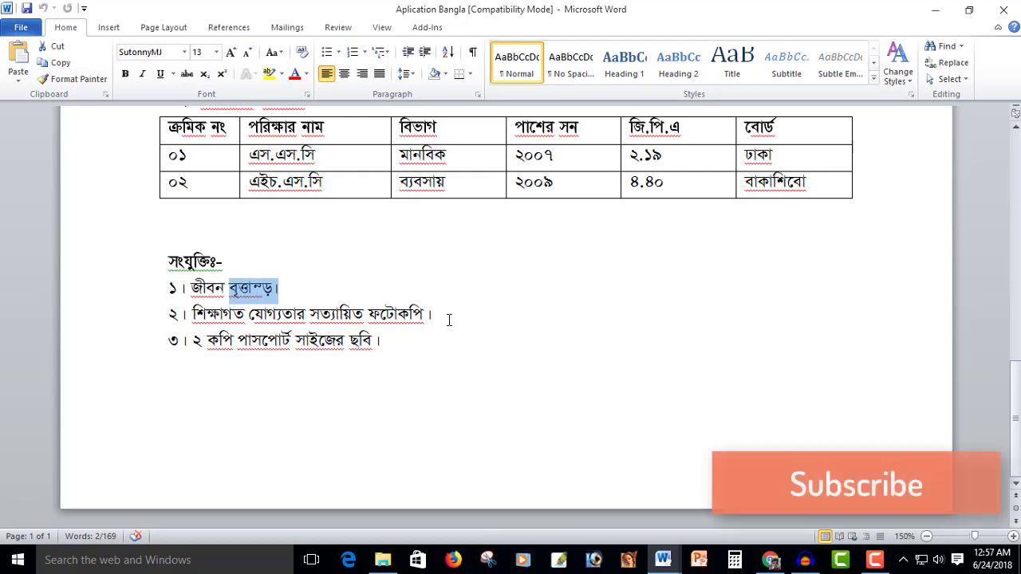
scroll(450, 320, "up", 10)
scroll(449, 320, "up", 5)
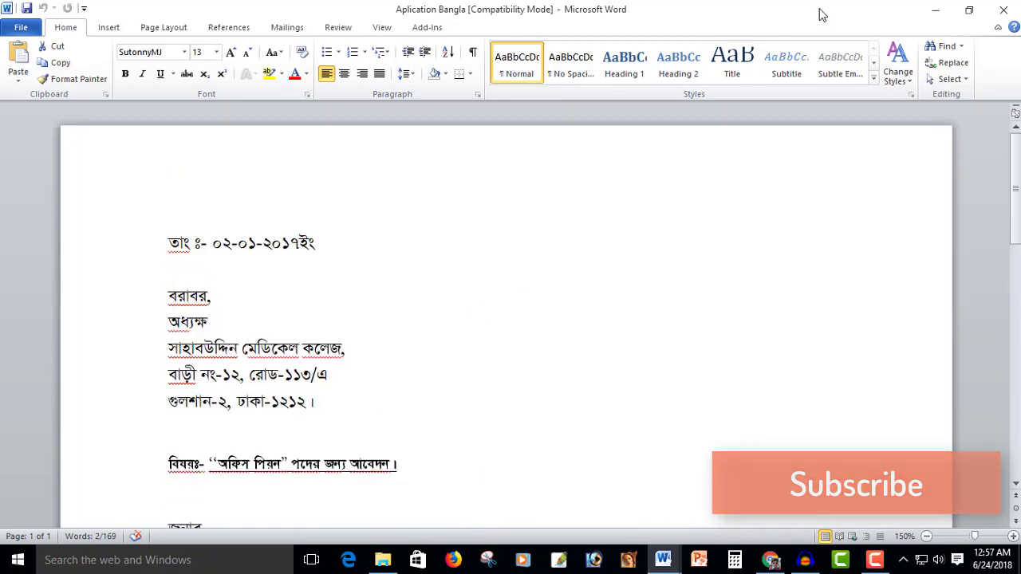
left_click(1003, 9)
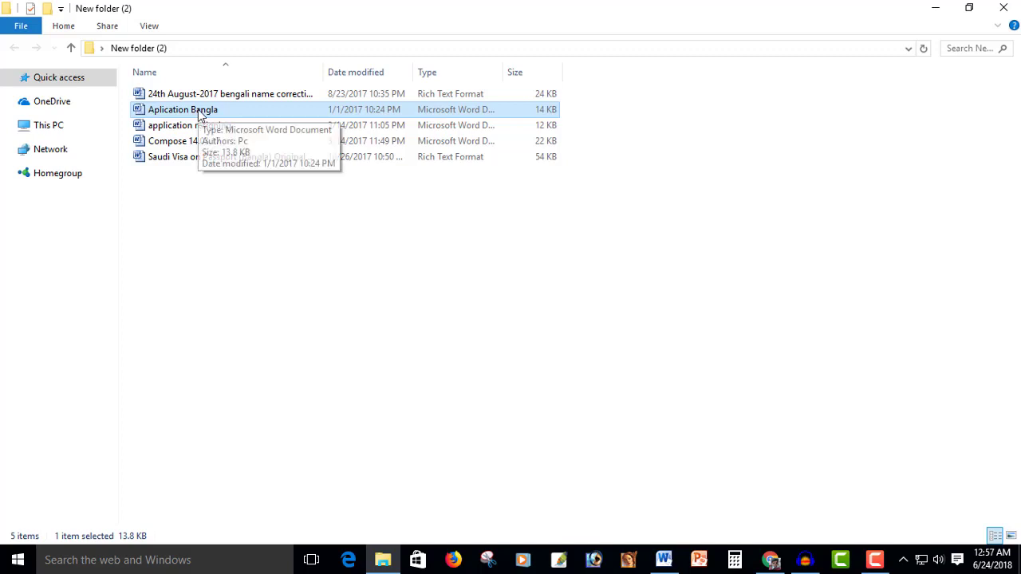
Reopen Aplication Bangla maximized and Save As a PDF into New folder (2).
double_click(199, 112)
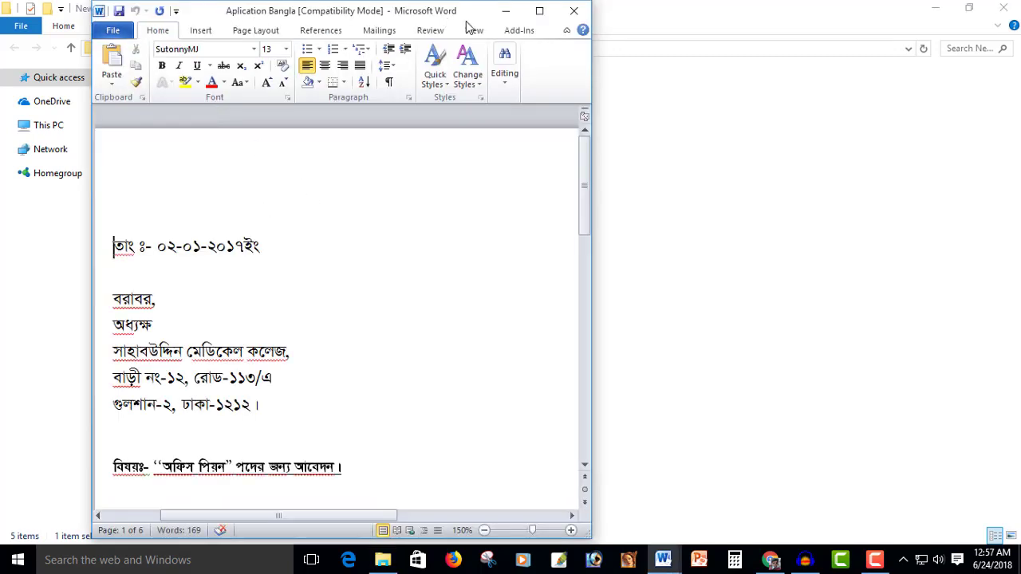
left_click(539, 10)
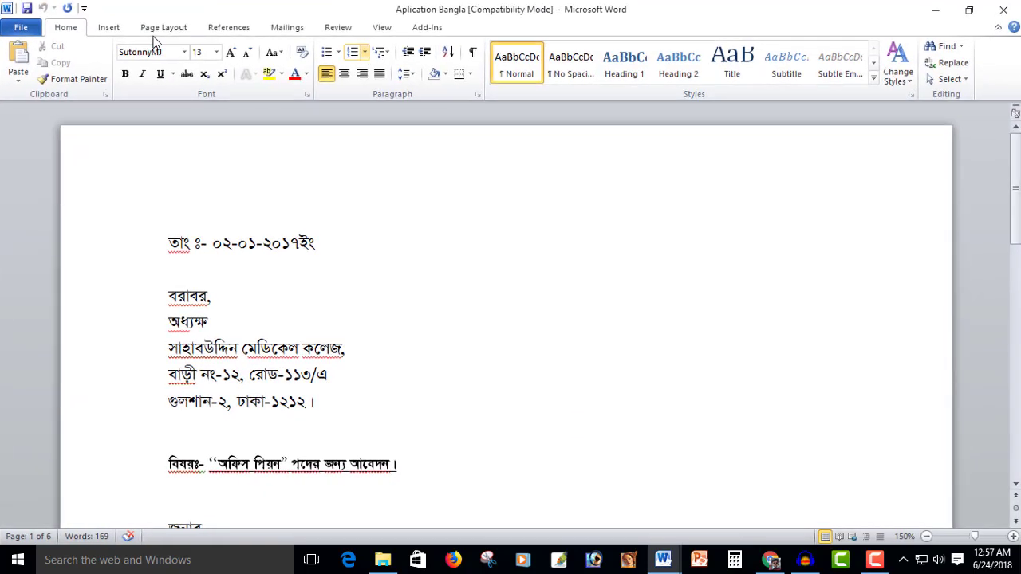
left_click(19, 33)
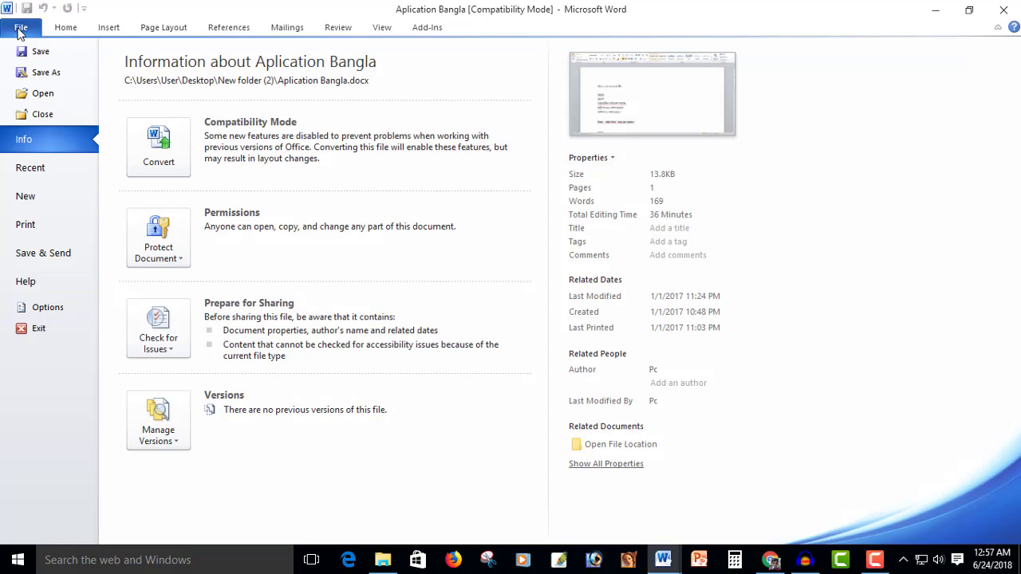
left_click(55, 74)
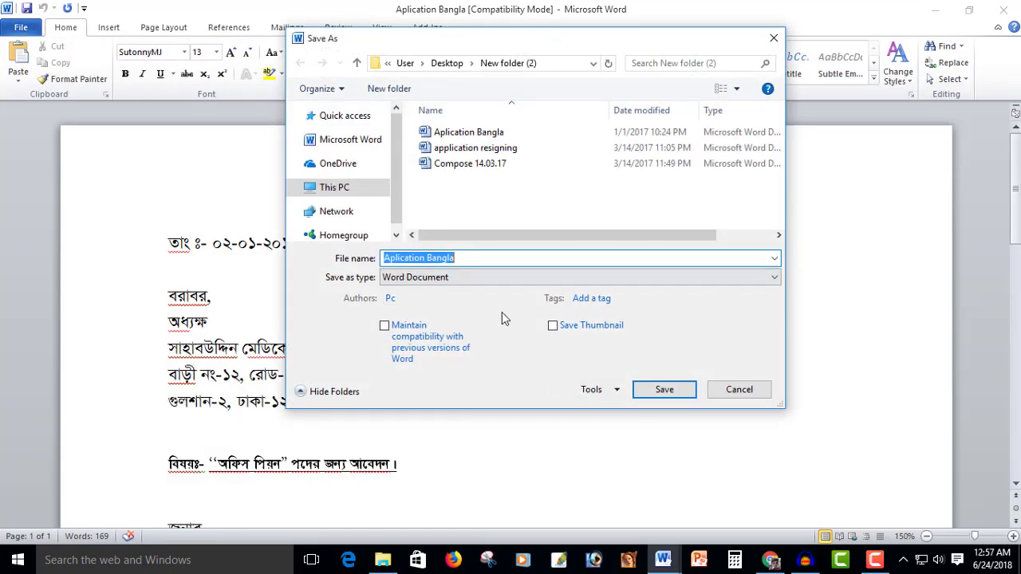
left_click(496, 277)
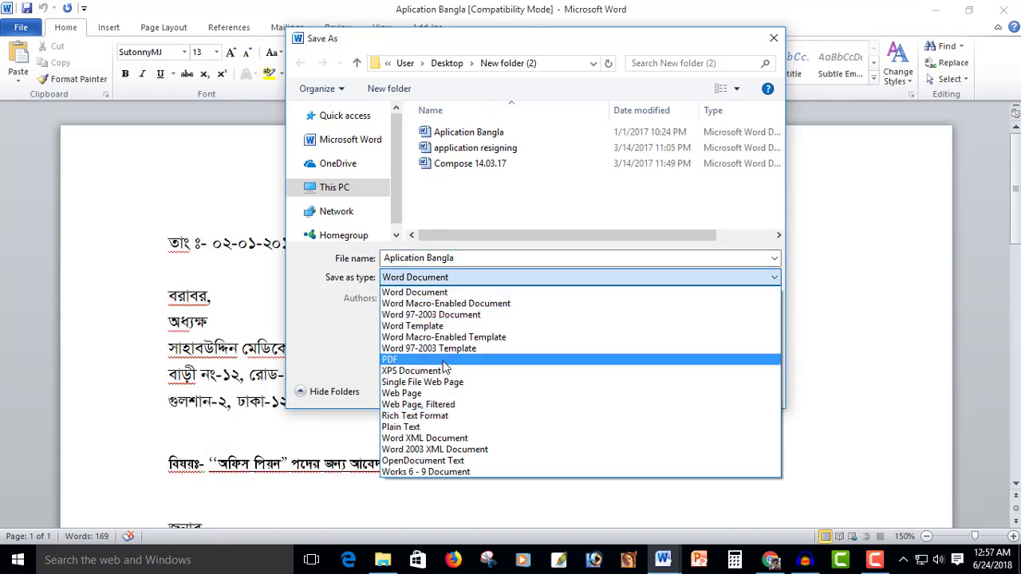
left_click(435, 360)
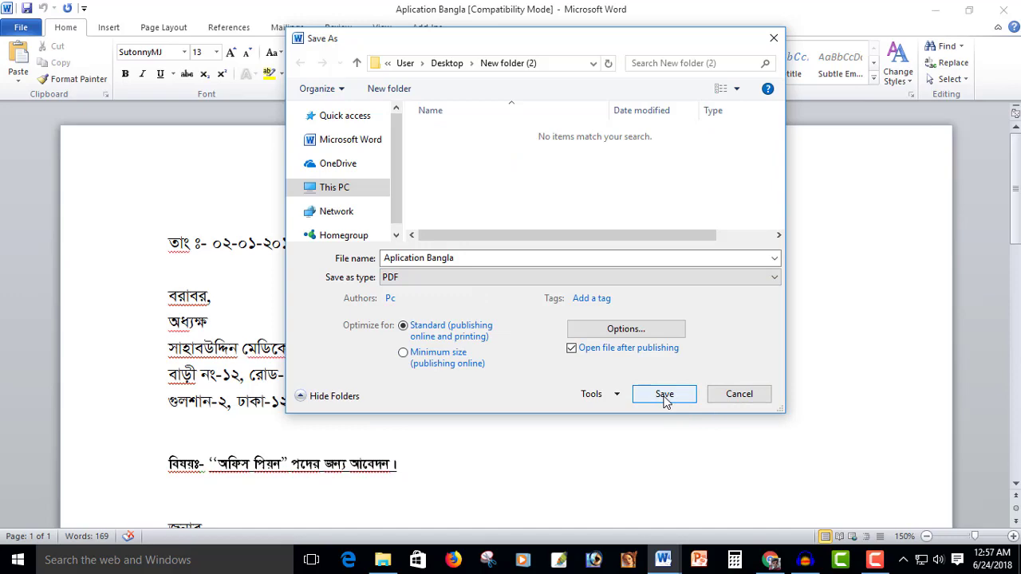
left_click(664, 396)
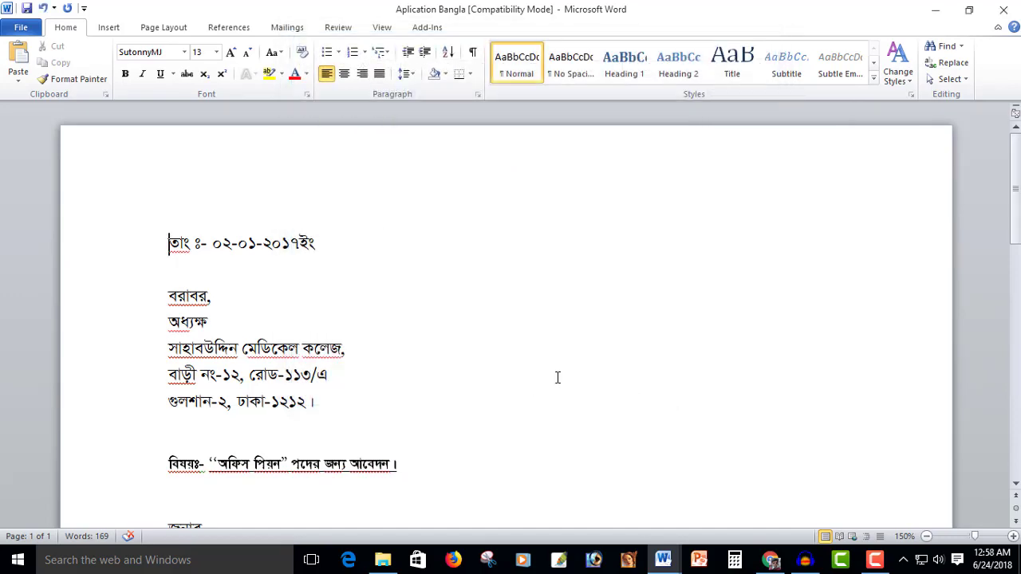
Review the intact Bengali text in the Aplication Bangla PDF, then close Adobe Reader.
scroll(552, 376, "down", 1)
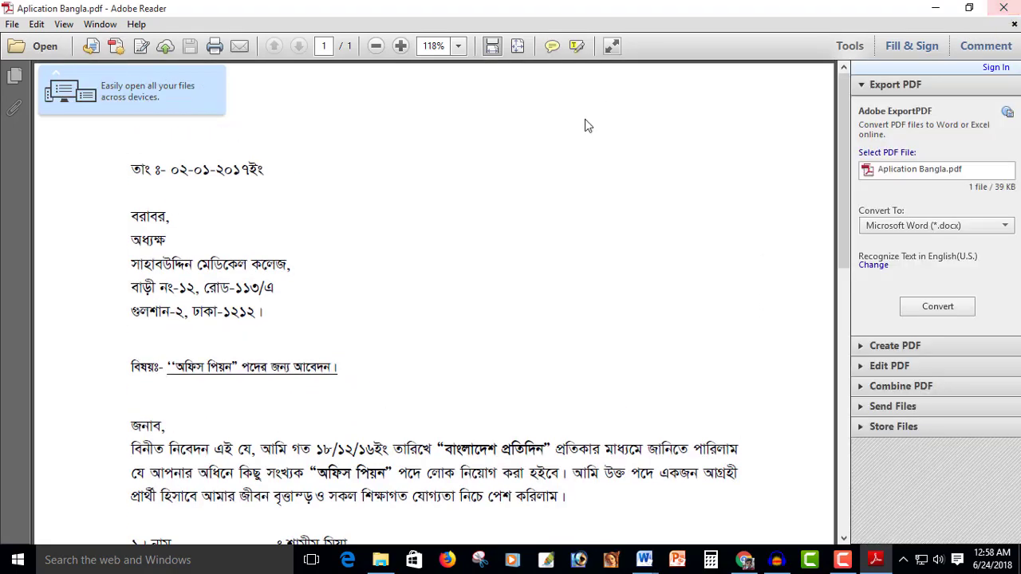
left_click(1003, 8)
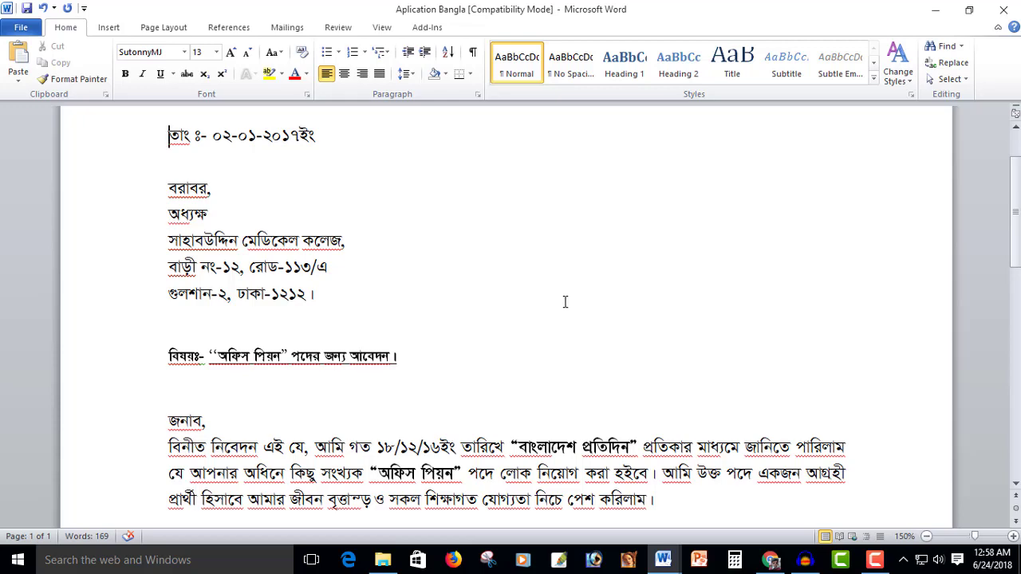
Close Word with Alt+F4 to reveal the 40 KB Aplication Bangla PDF in the folder.
key("alt+F4")
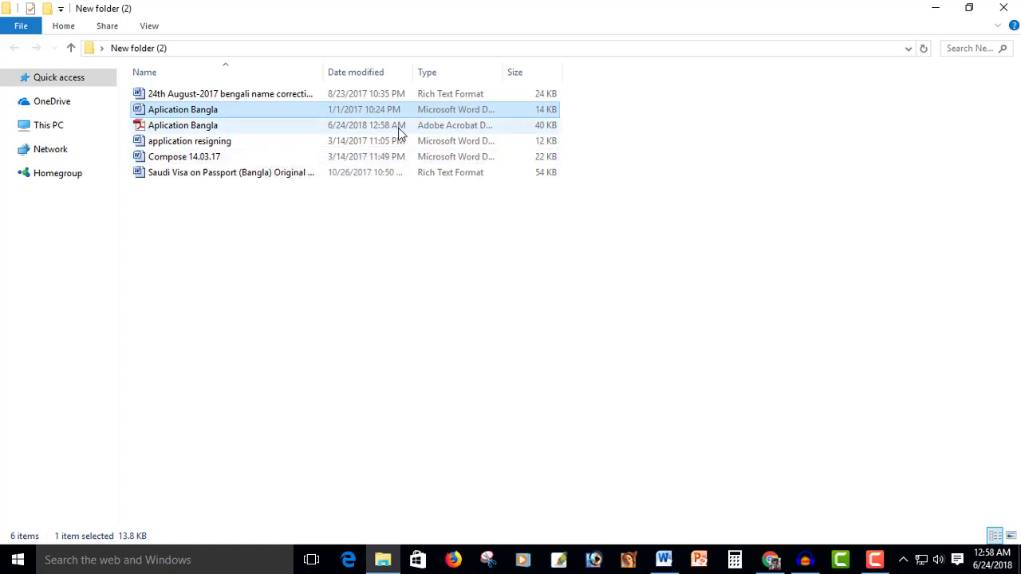
Open the 24th August-2017 affidavit RTF maximized and scroll through its pages.
double_click(279, 96)
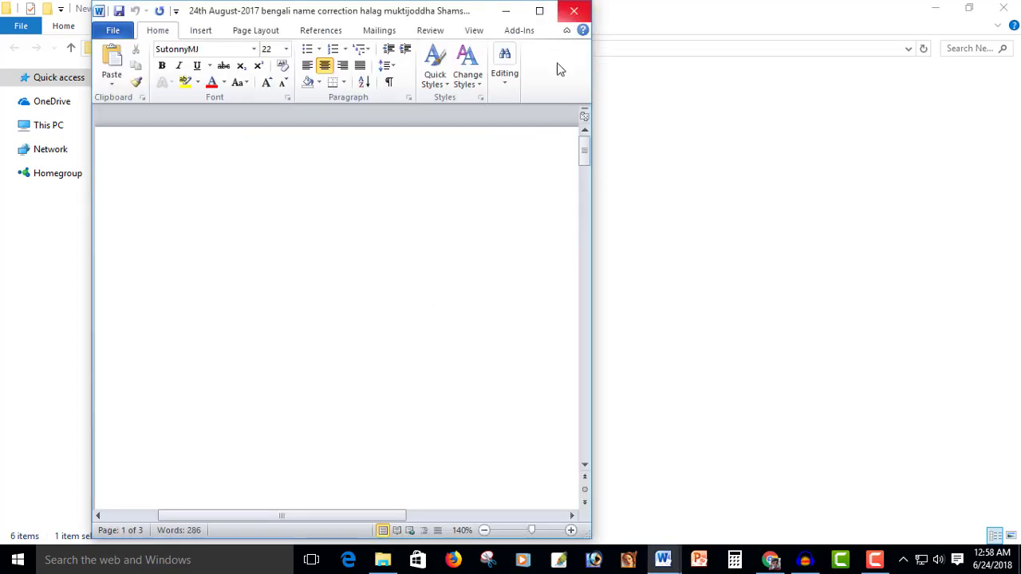
left_click(539, 11)
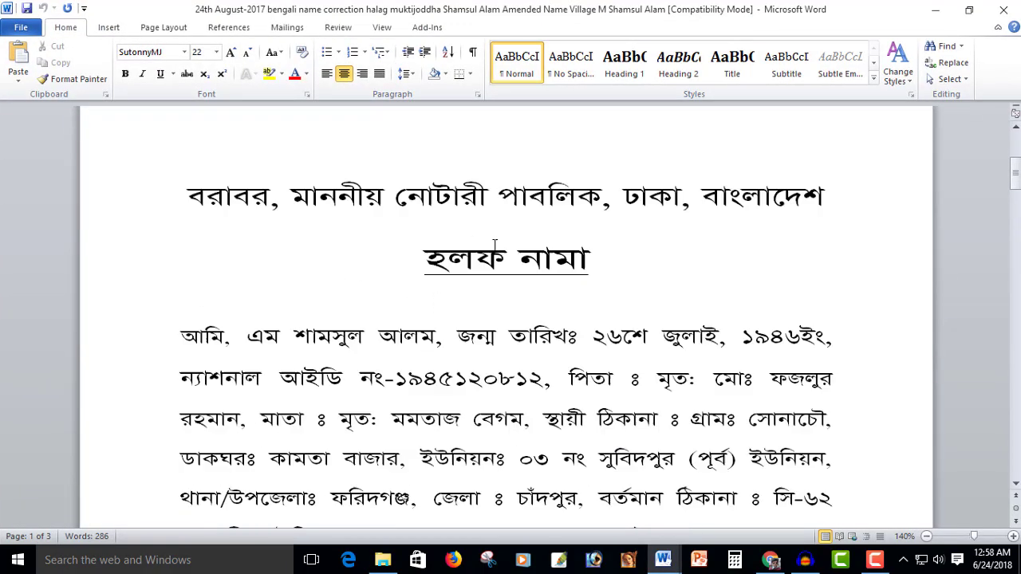
scroll(495, 243, "down", 2)
scroll(502, 233, "down", 10)
scroll(501, 235, "down", 5)
scroll(501, 237, "down", 7)
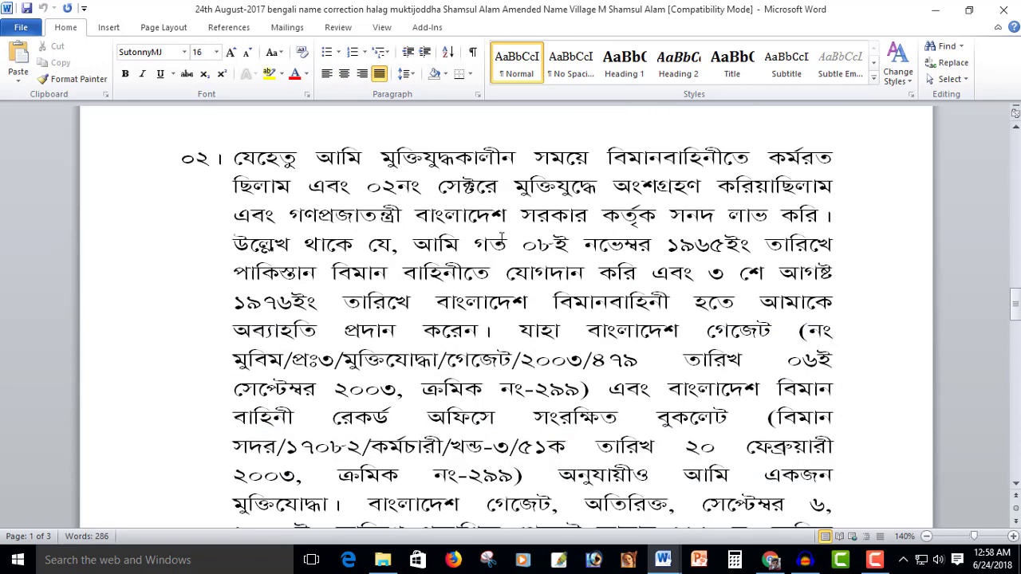
scroll(506, 271, "down", 2)
scroll(513, 303, "down", 1)
left_click(651, 329)
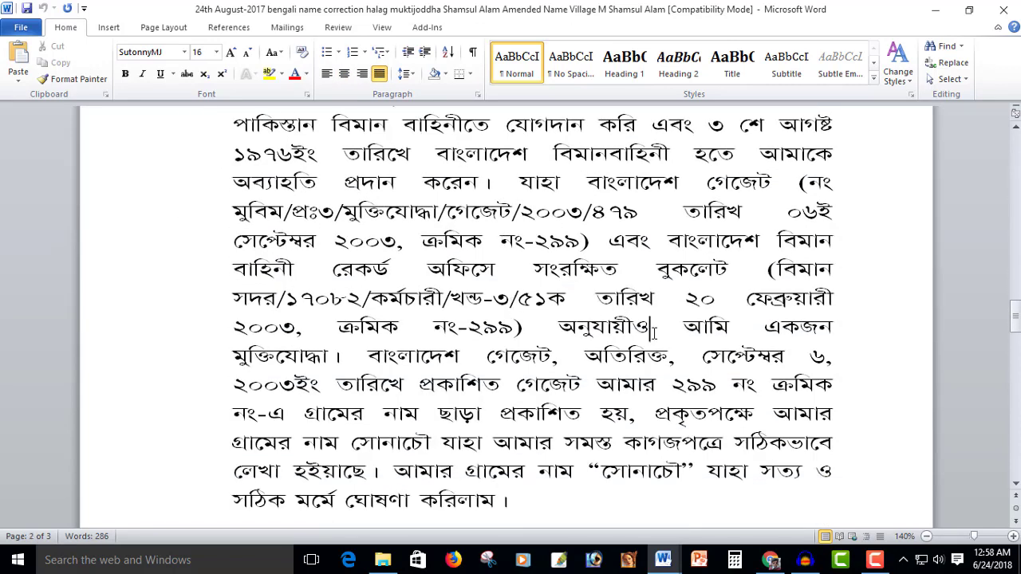
Select the words অতিরিক্ত, সেপ্টেম্বর to check their conjuncts, then close the affidavit.
scroll(747, 364, "down", 2)
scroll(747, 363, "down", 1)
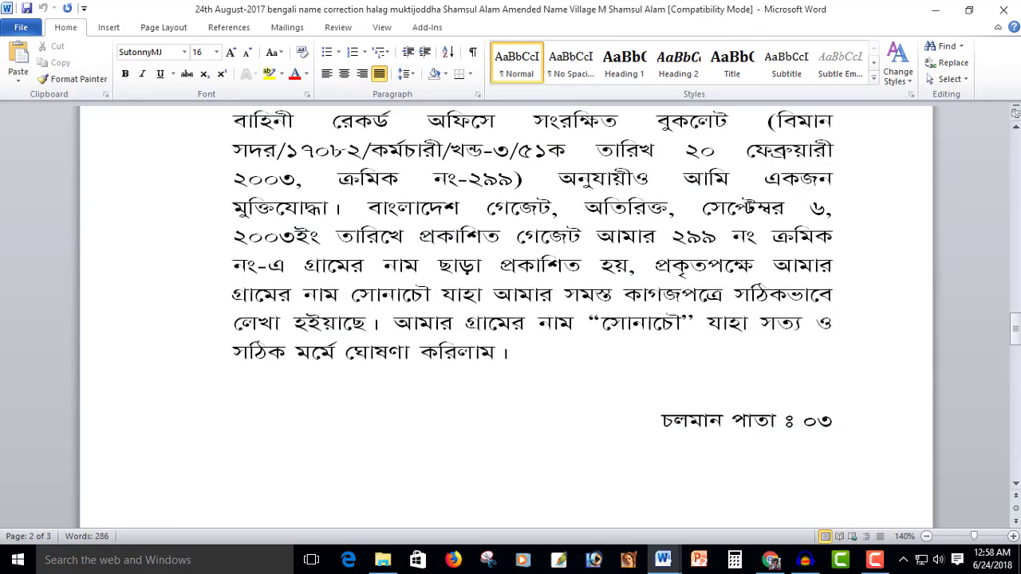
left_click_drag(647, 212, 810, 214)
left_click(800, 237)
left_click(1004, 9)
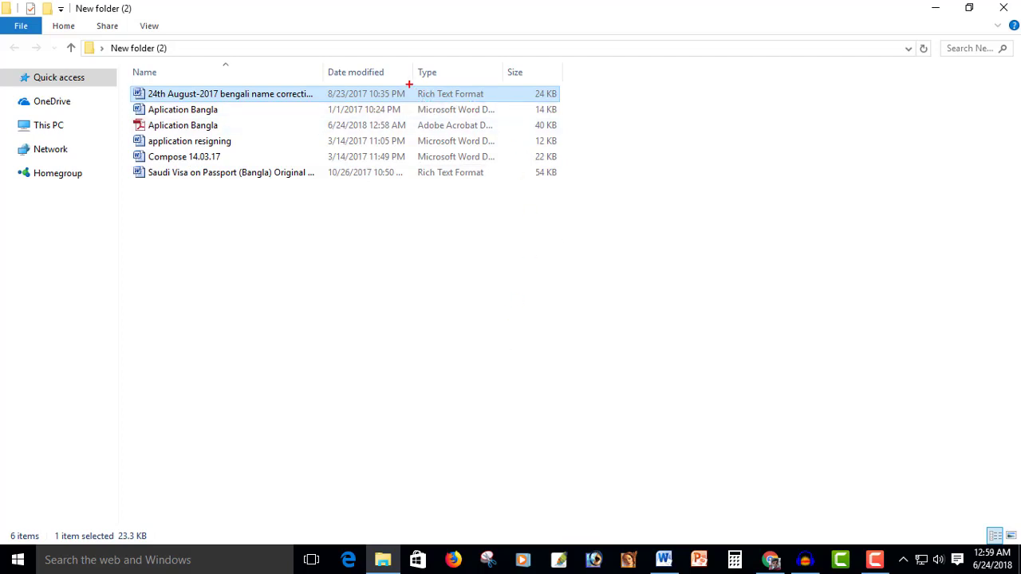
left_click_drag(408, 84, 507, 102)
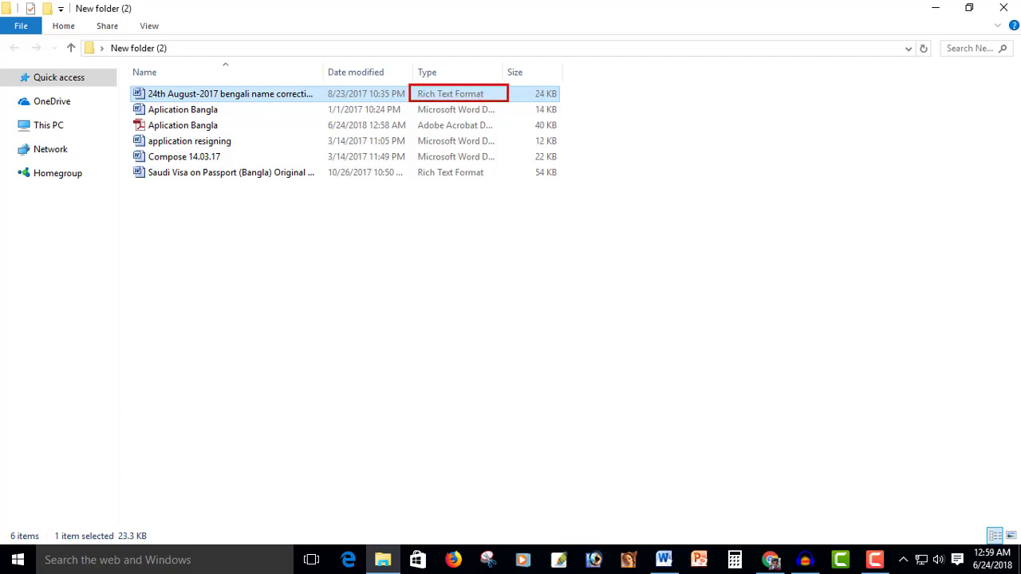
left_click_drag(410, 167, 495, 181)
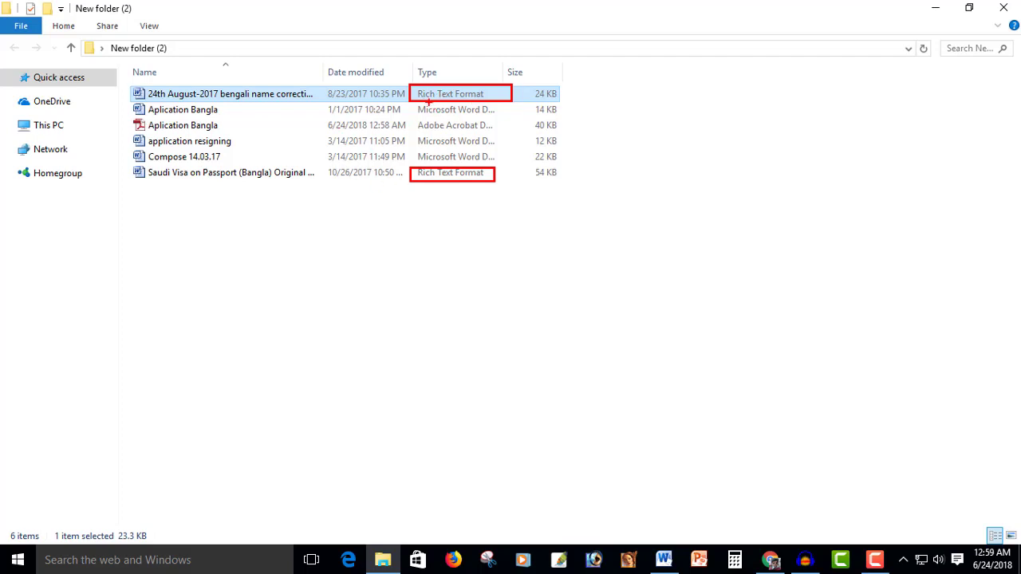
left_click(199, 141)
Reopen Aplication Bangla maximized and Save As Rich Text Format into New folder (2).
double_click(217, 112)
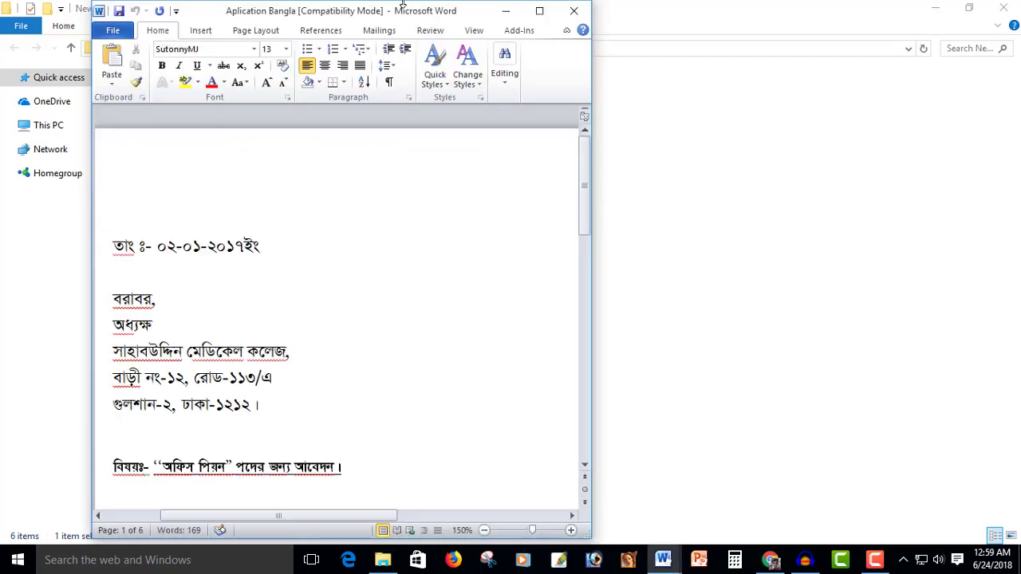
left_click(540, 11)
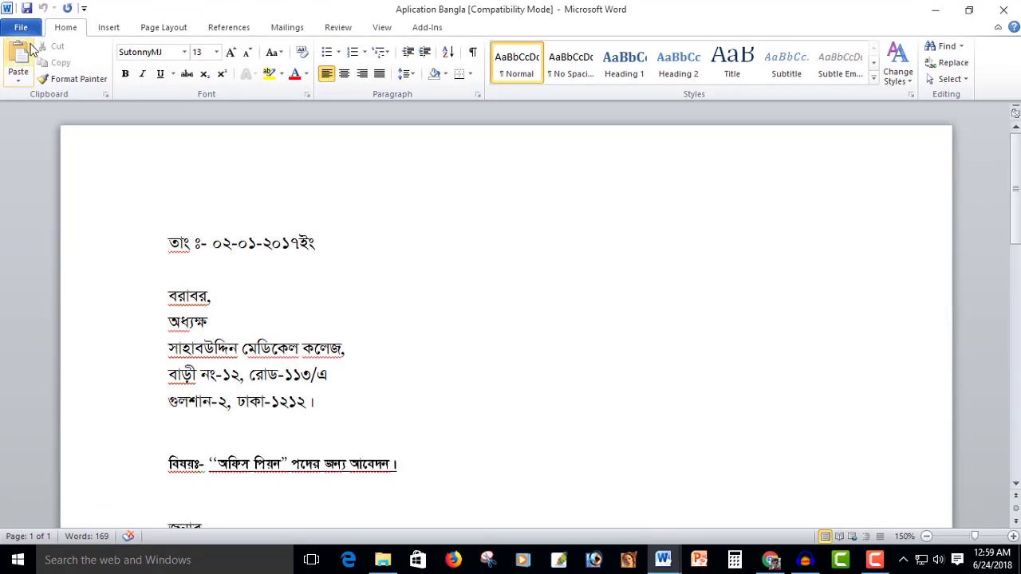
left_click(11, 27)
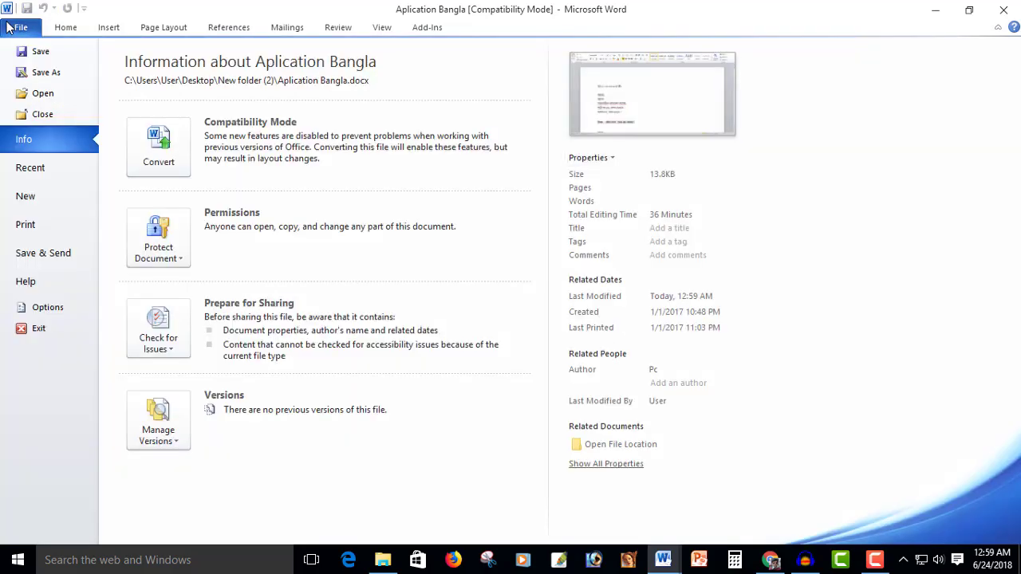
left_click(46, 74)
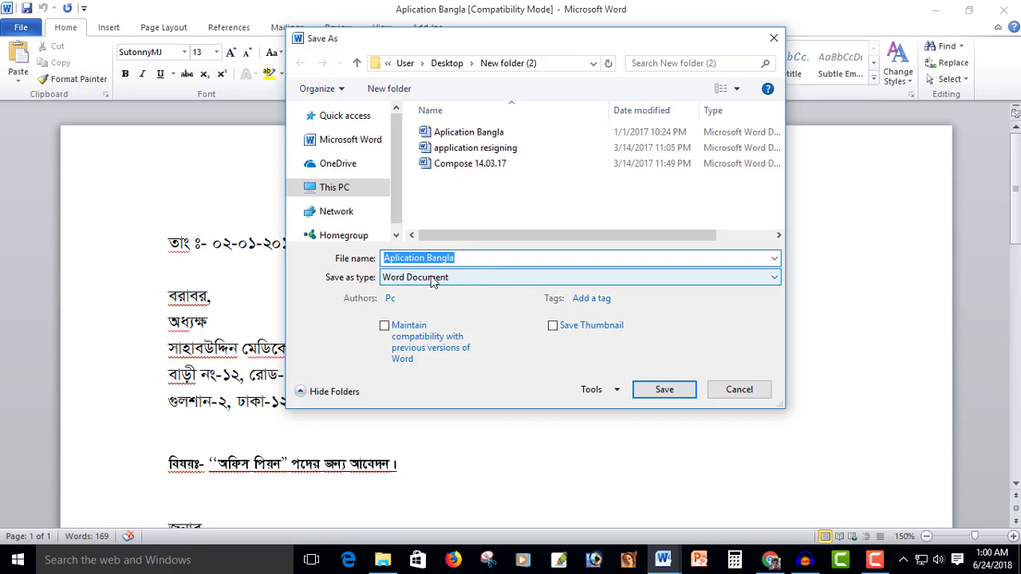
left_click(444, 284)
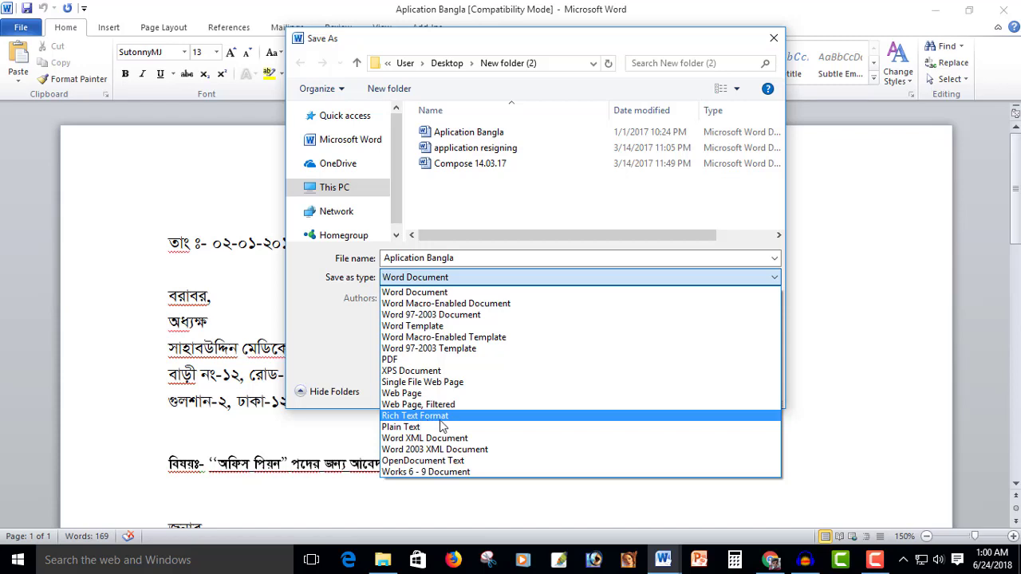
left_click(430, 417)
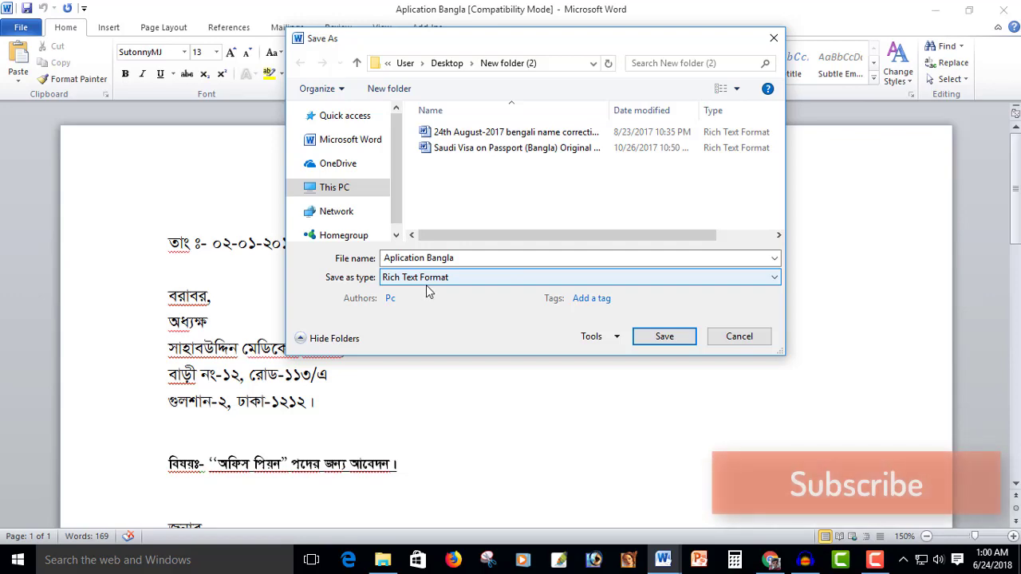
left_click(670, 335)
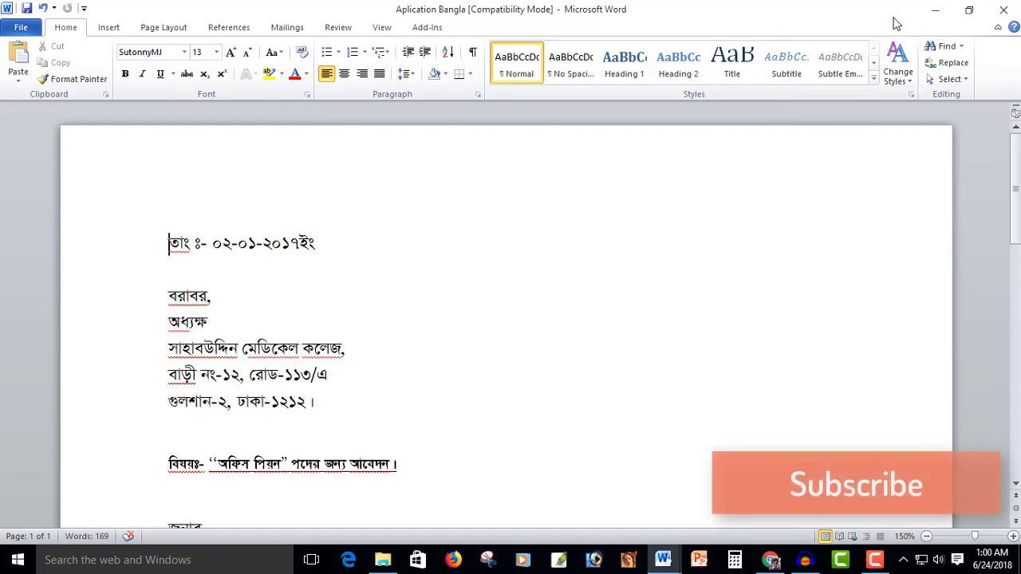
Close Word to view New folder (2) with the new Aplication Bangla Rich Text Format file.
left_click(1005, 16)
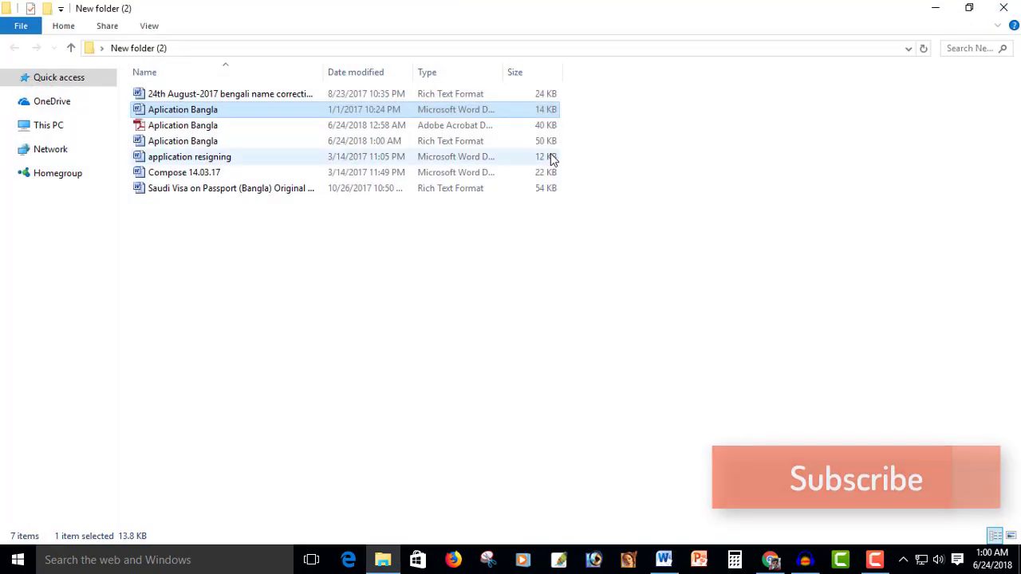